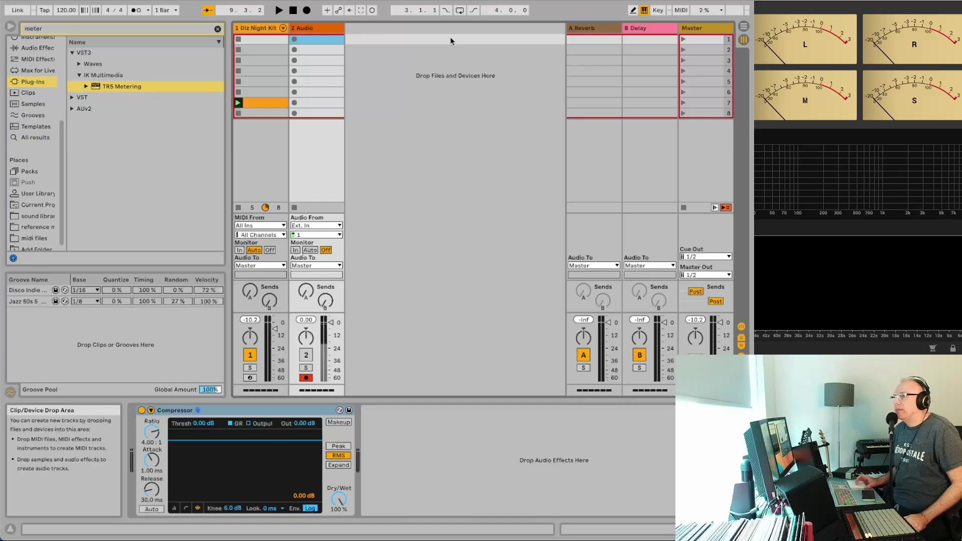
- Record a beatbox take as 2-Audio 7 in slot 2 of the Audio track, muting Diz Night Kit
left_click(294, 50)
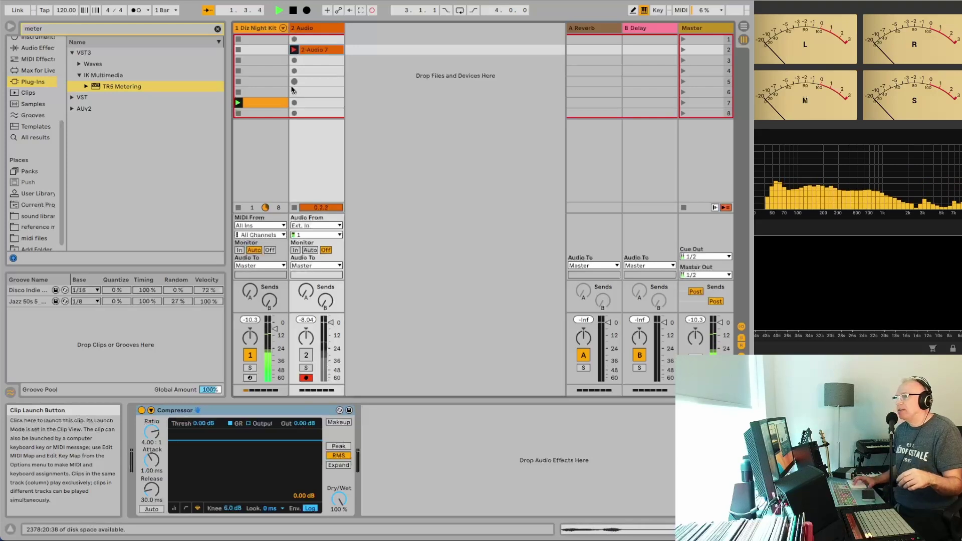
left_click(247, 356)
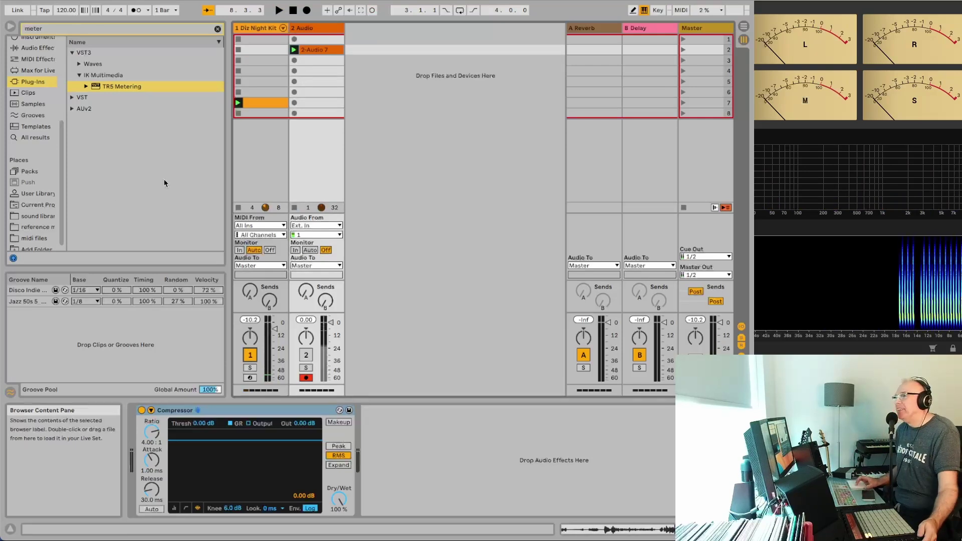
- Use Convert Drums to New MIDI Track on the 2-Audio 7 clip
right_click(303, 51)
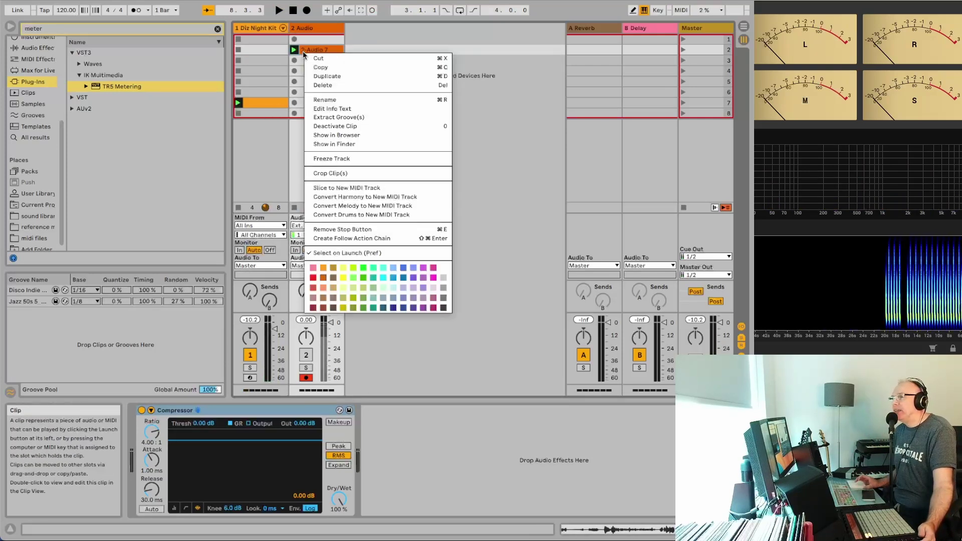
left_click(348, 215)
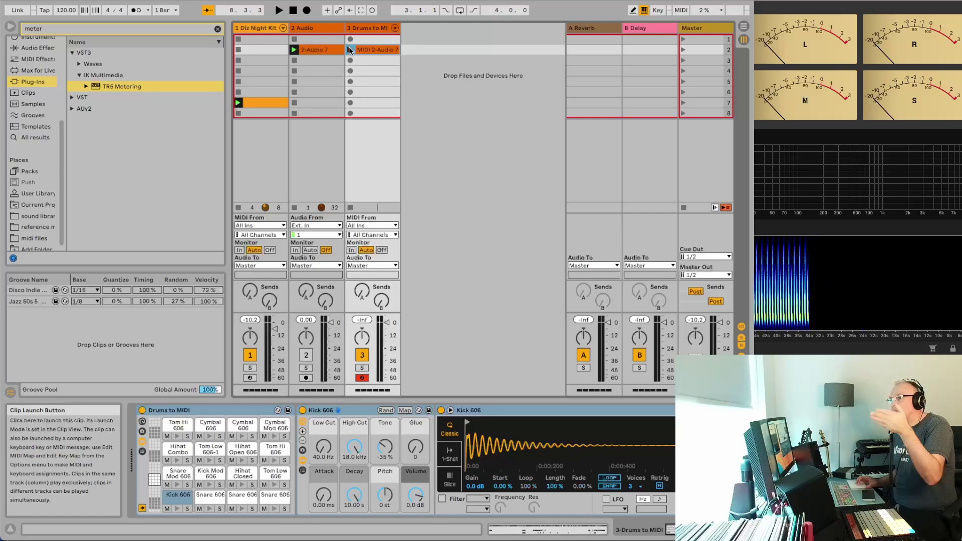
left_click(360, 51)
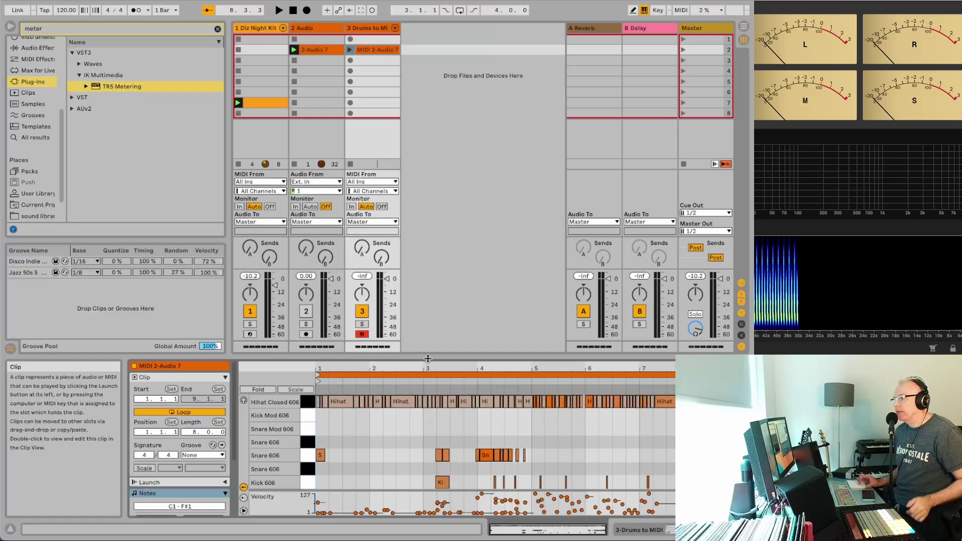
scroll(422, 431, "up", 2)
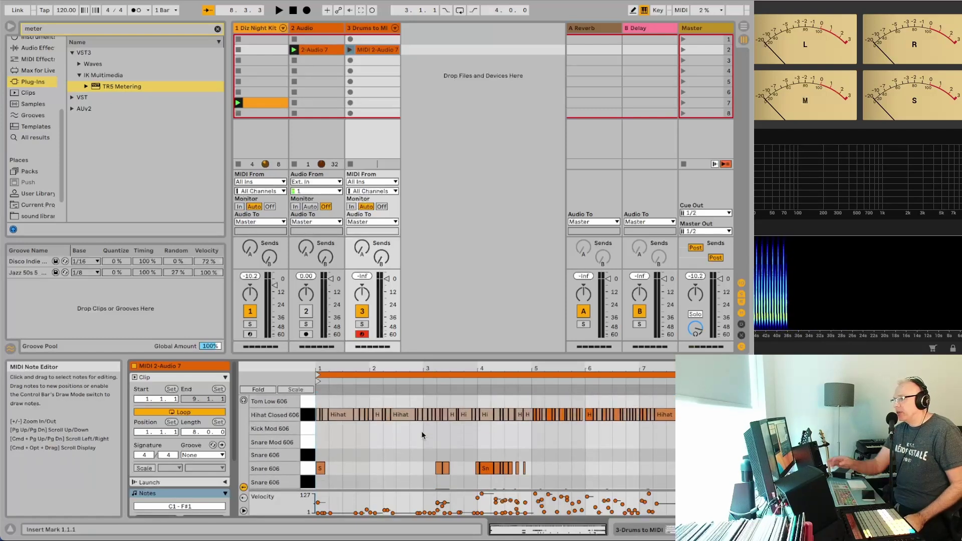
scroll(422, 435, "down", 2)
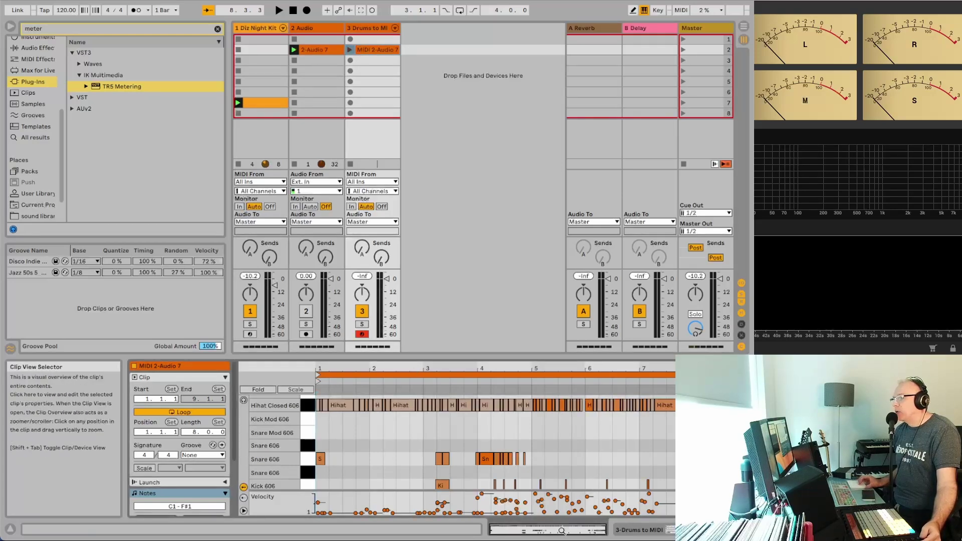
left_click(671, 531)
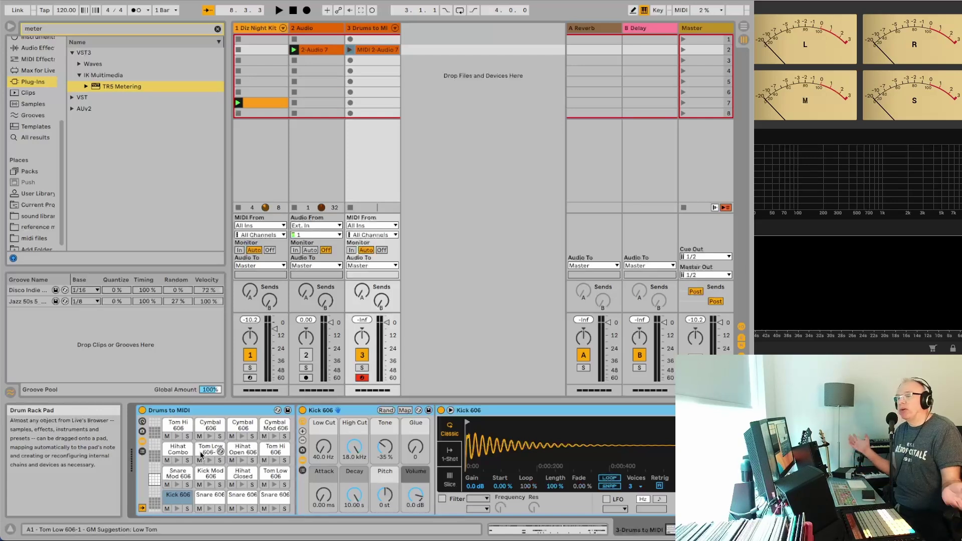
key("space")
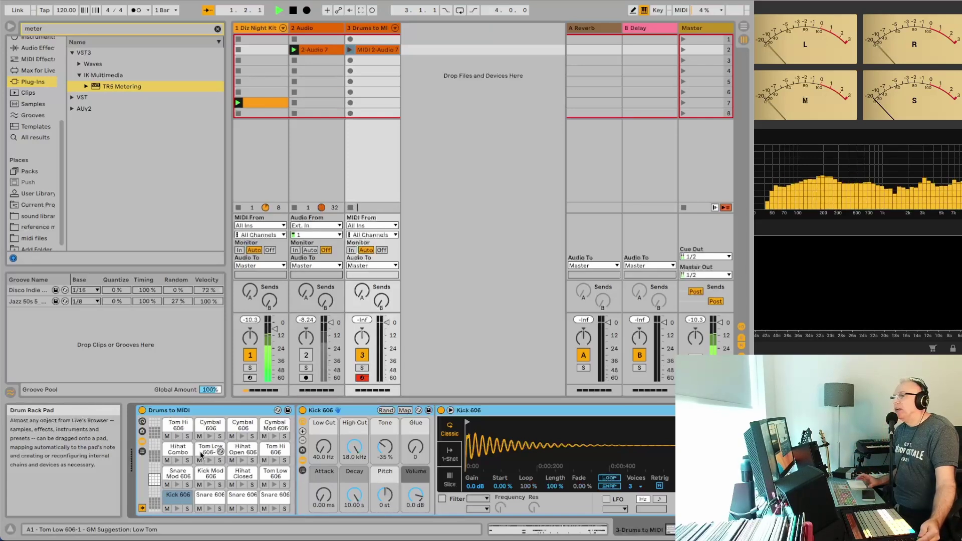
left_click(349, 49)
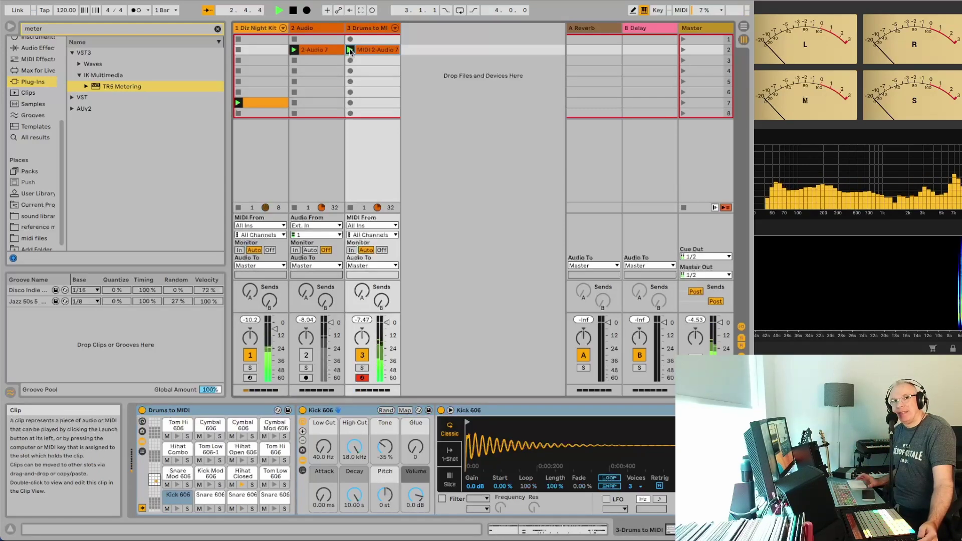
key("space")
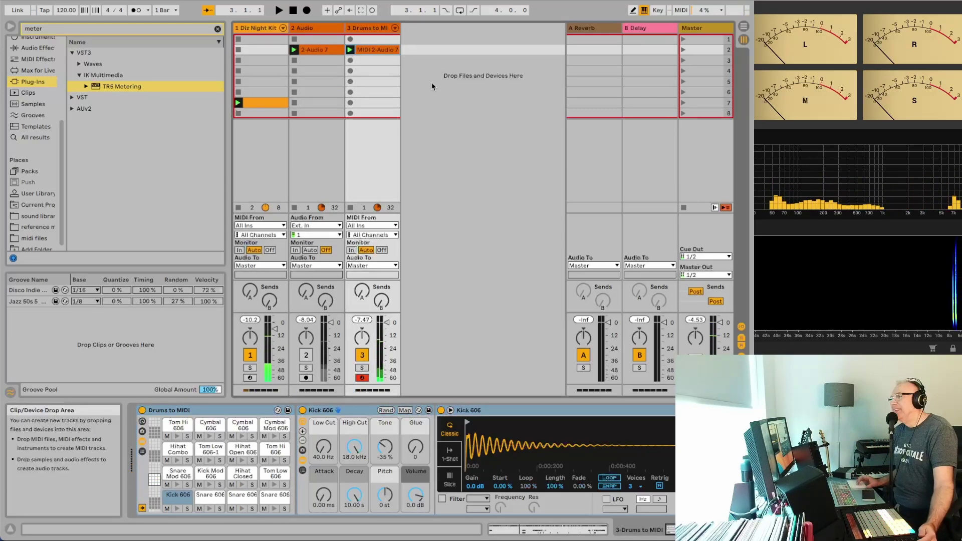
- Open MIDI 2-Audio 7 in Clip View, select all its notes and quantize them to the grid
right_click(363, 52)
left_click(360, 49)
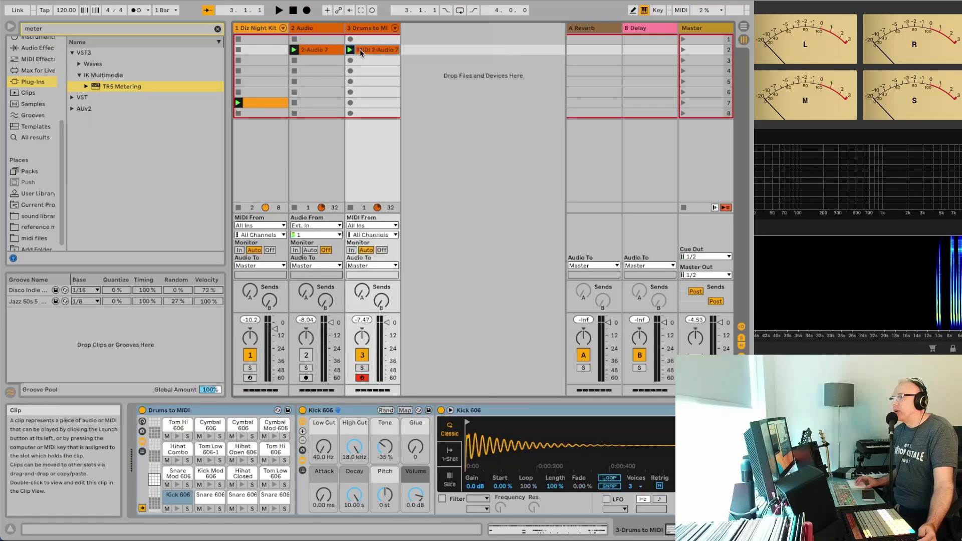
left_click(360, 49)
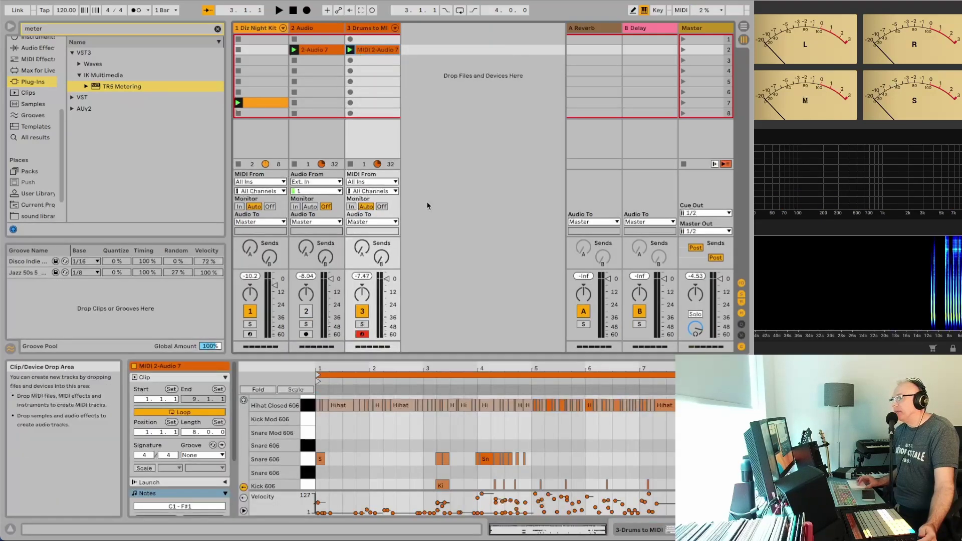
left_click(348, 431)
key("super+a")
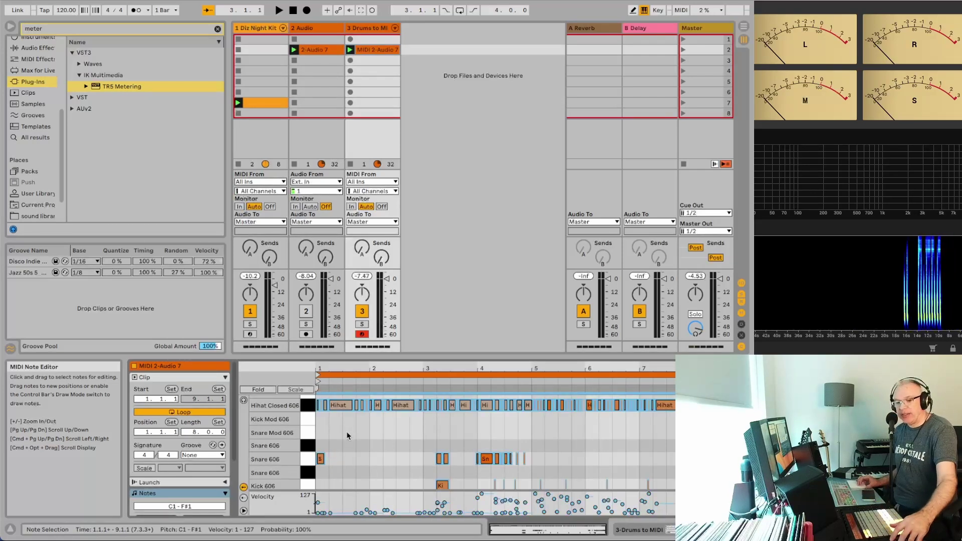
right_click(338, 408)
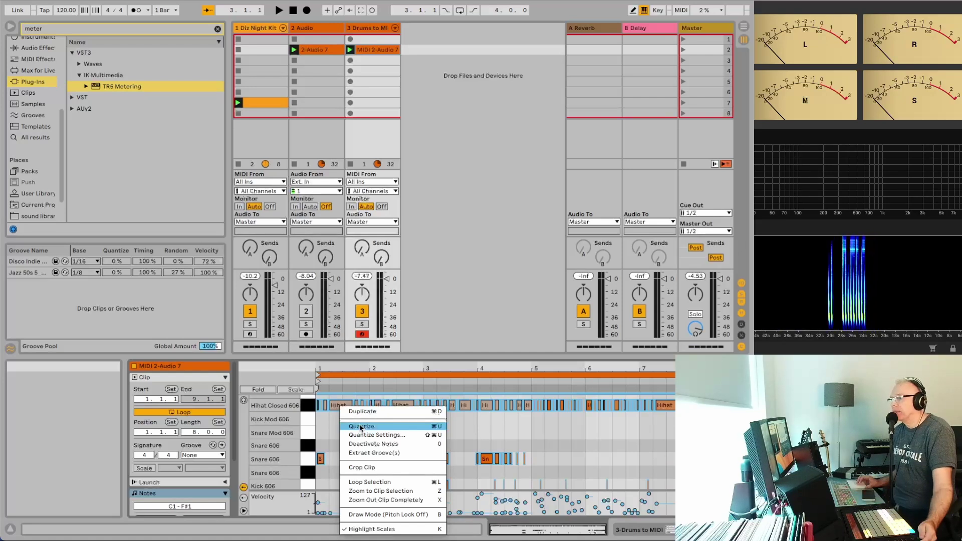
left_click(361, 426)
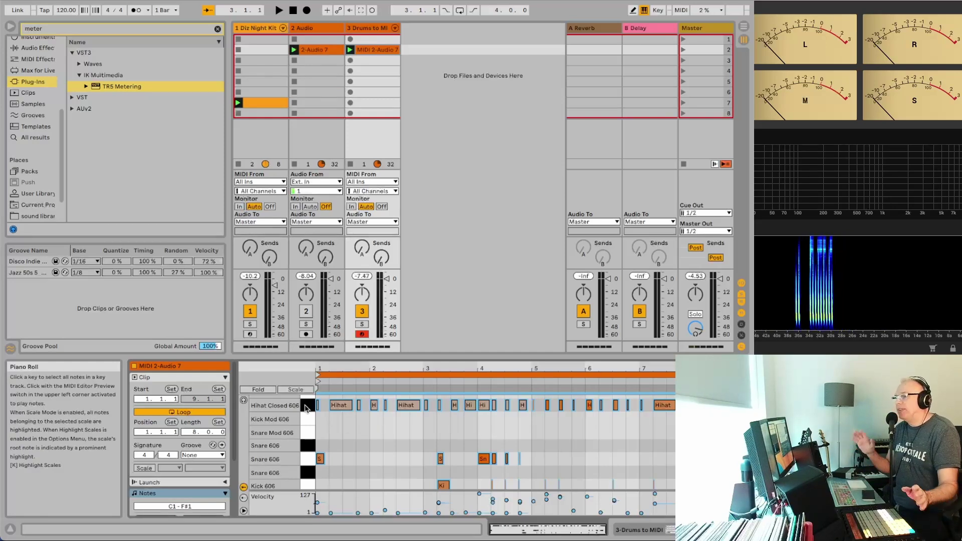
- Review the Quantize settings unchanged, then solo Drums to MIDI and audition the loop
right_click(341, 409)
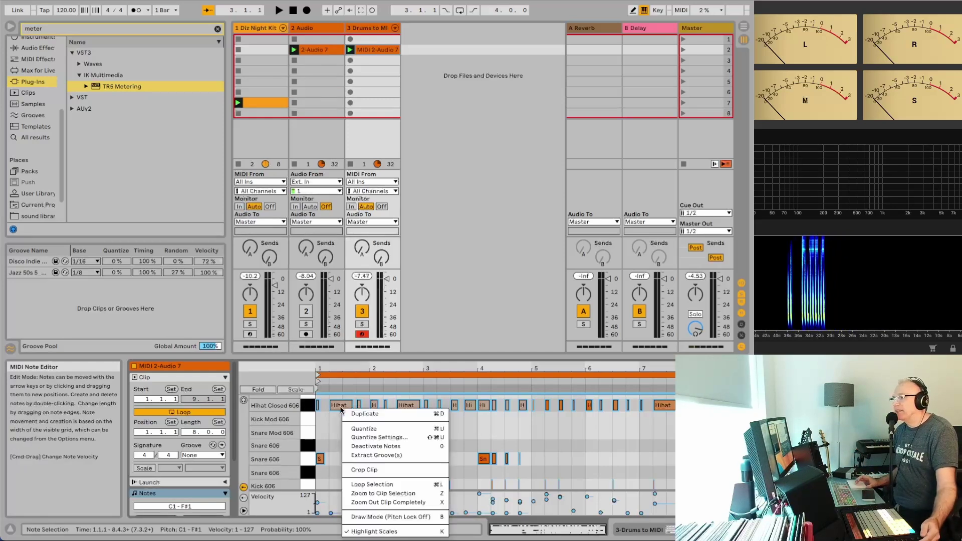
left_click(363, 436)
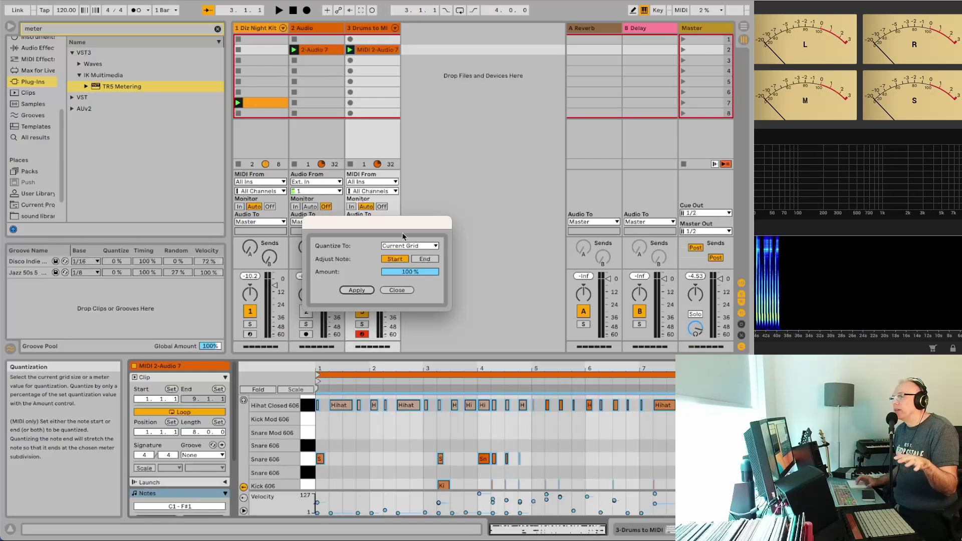
left_click(388, 291)
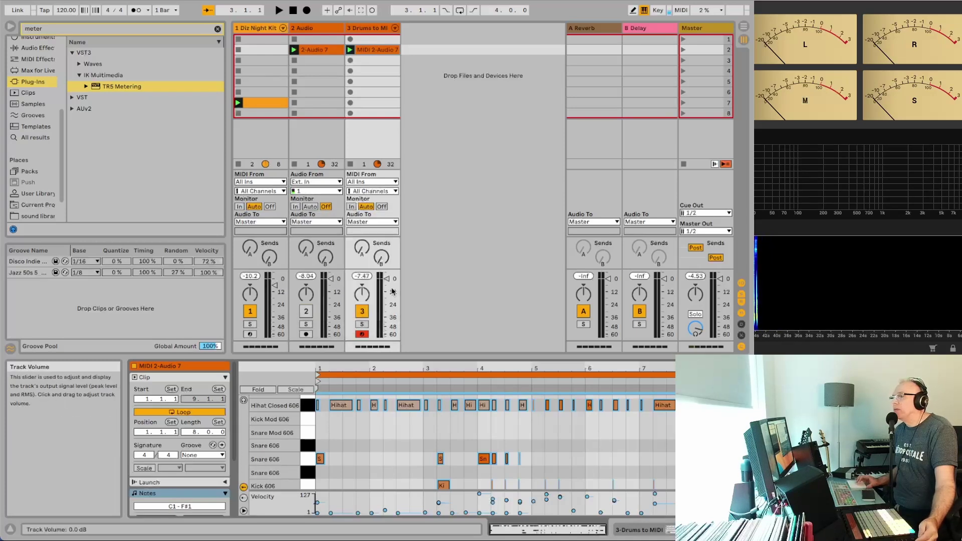
key("space")
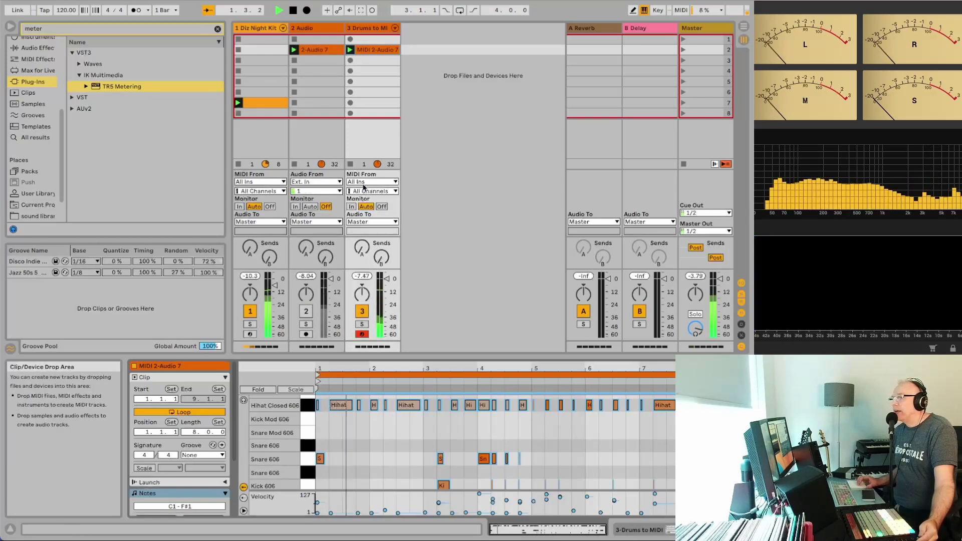
left_click(361, 324)
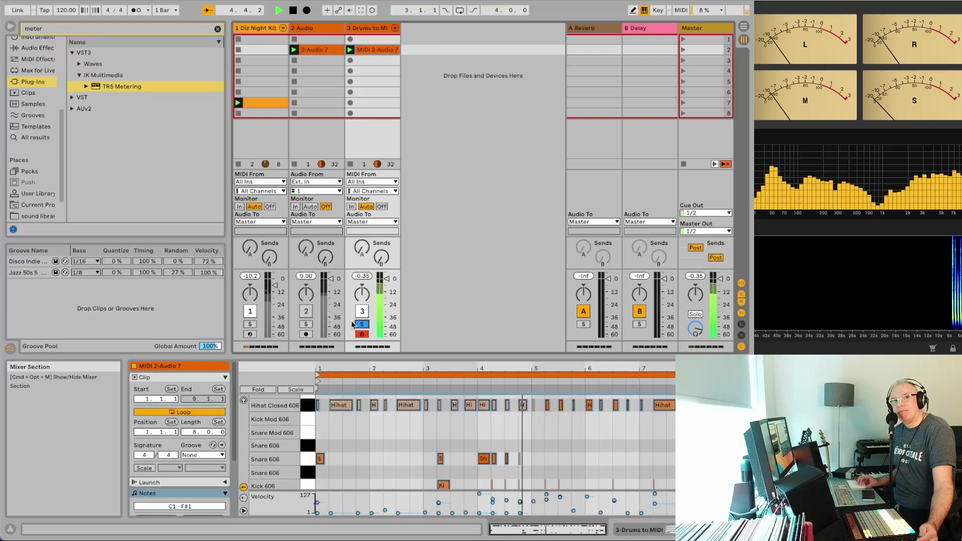
key("space")
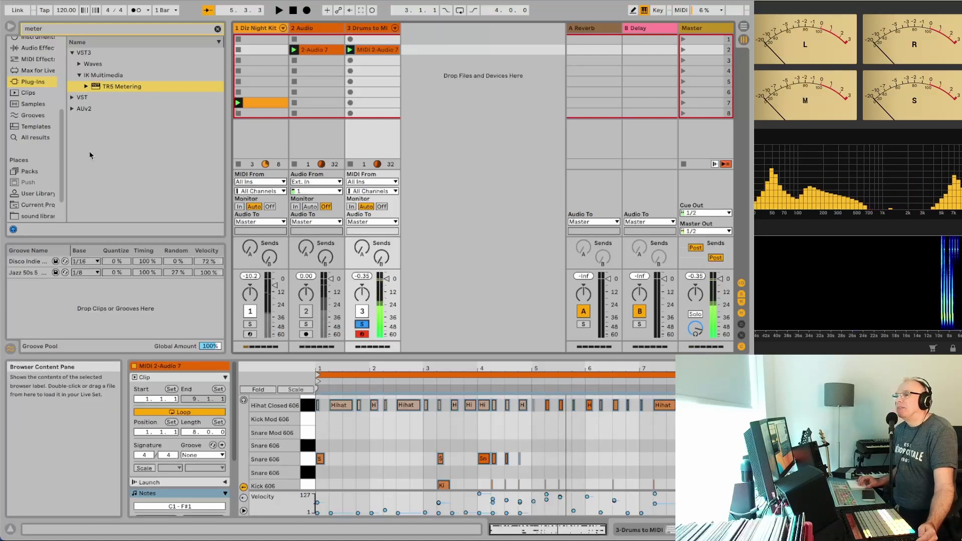
- Browse the Grooves library, previewing Charanga Shaker 16ths and Dancehall Raggamuffin Accent 16ths
left_click(32, 115)
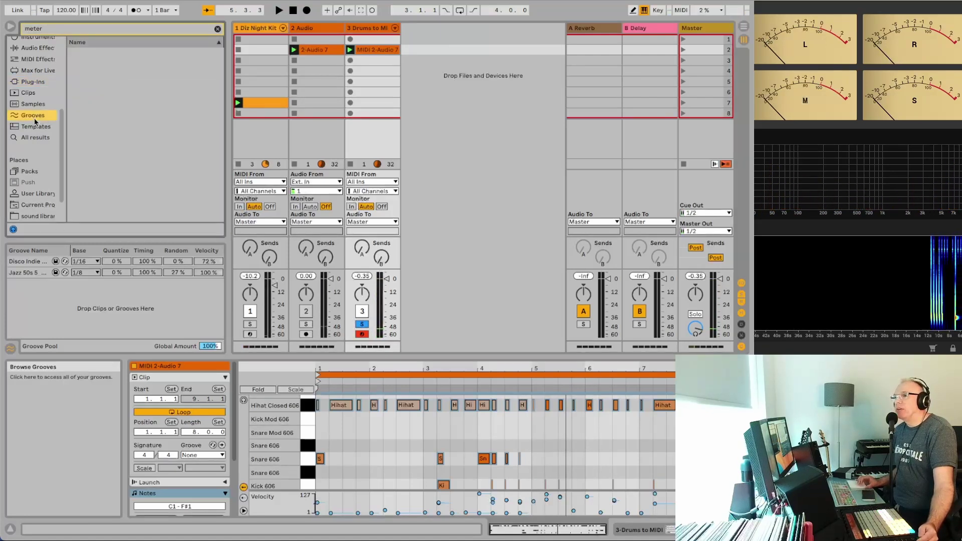
left_click(217, 29)
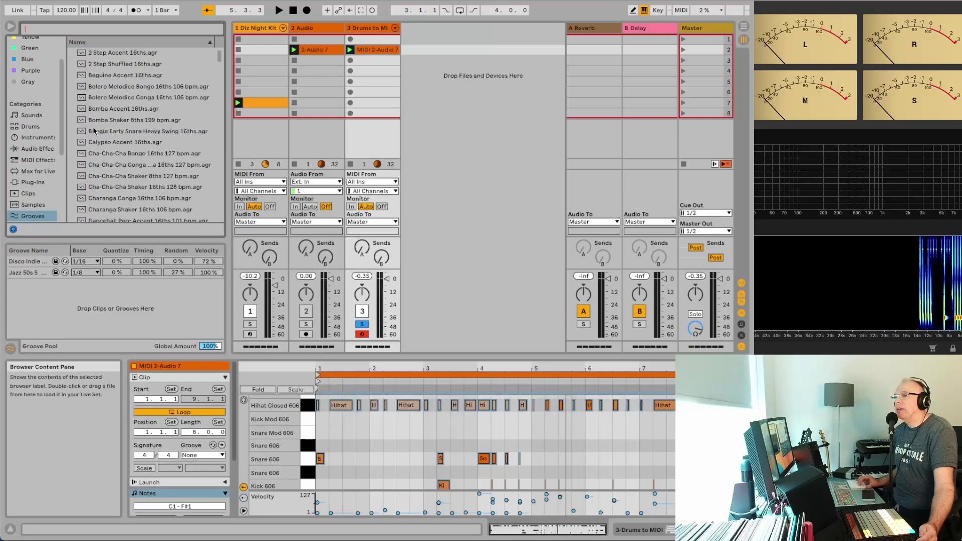
left_click(98, 132)
scroll(100, 130, "down", 5)
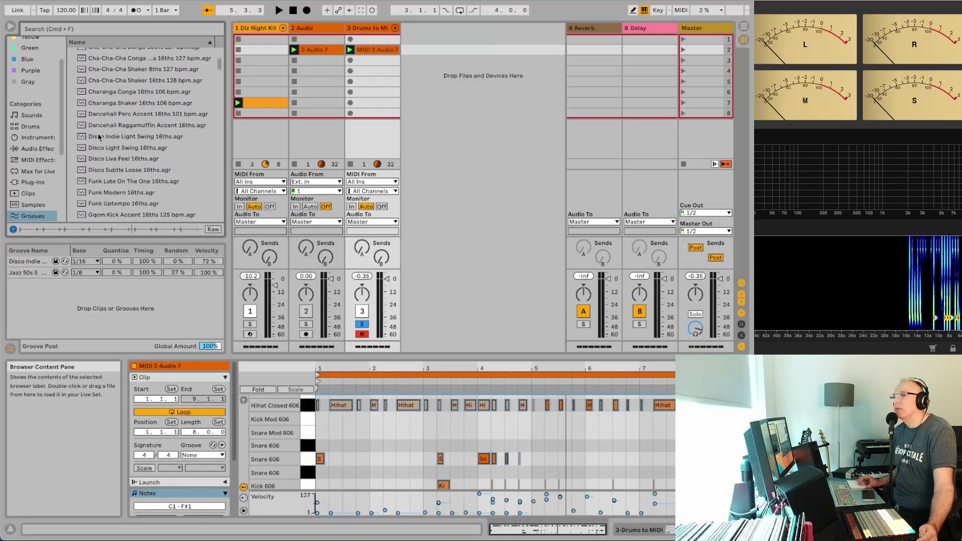
left_click(102, 105)
left_click(95, 125)
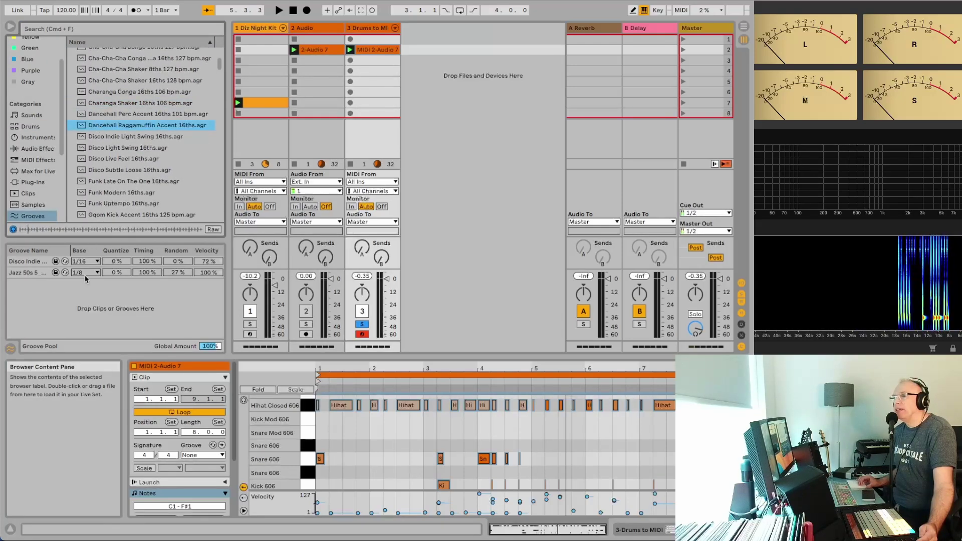
- Apply the Jazz 50s groove to MIDI 2-Audio 7 and audition it
left_click(31, 271)
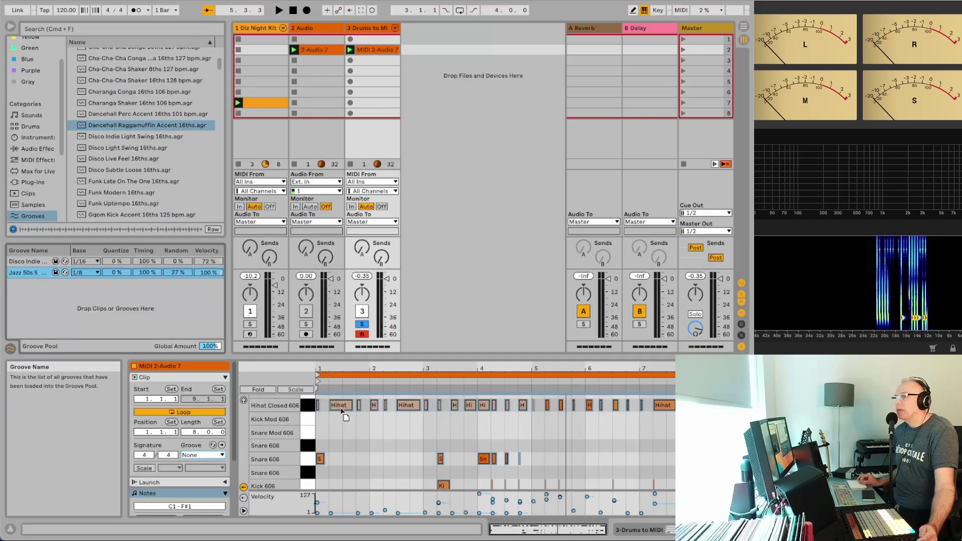
left_click_drag(371, 150, 364, 49)
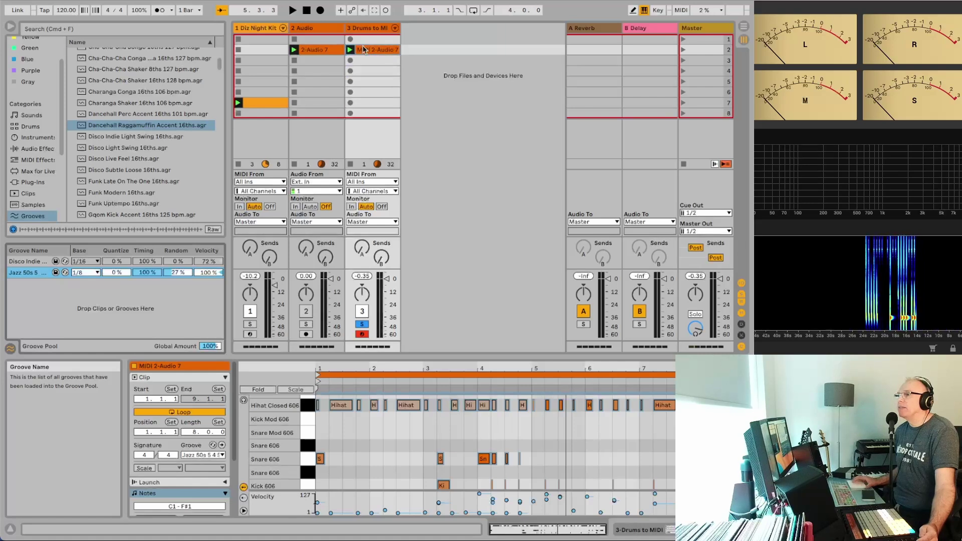
key("space")
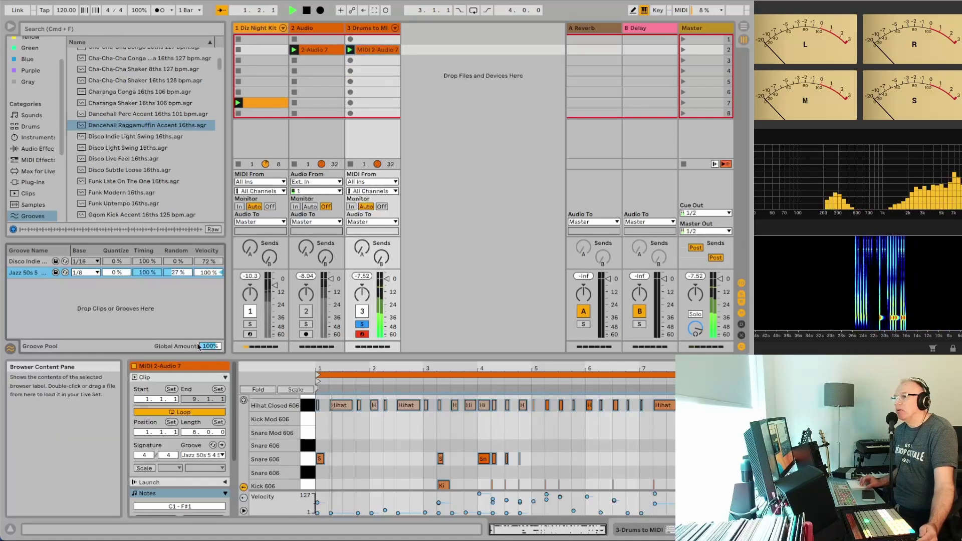
left_click(199, 455)
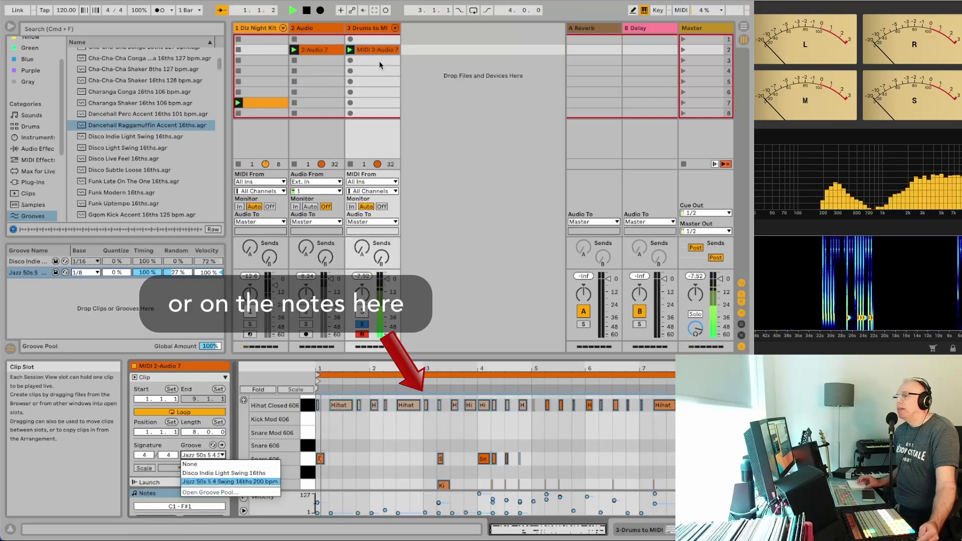
key("space")
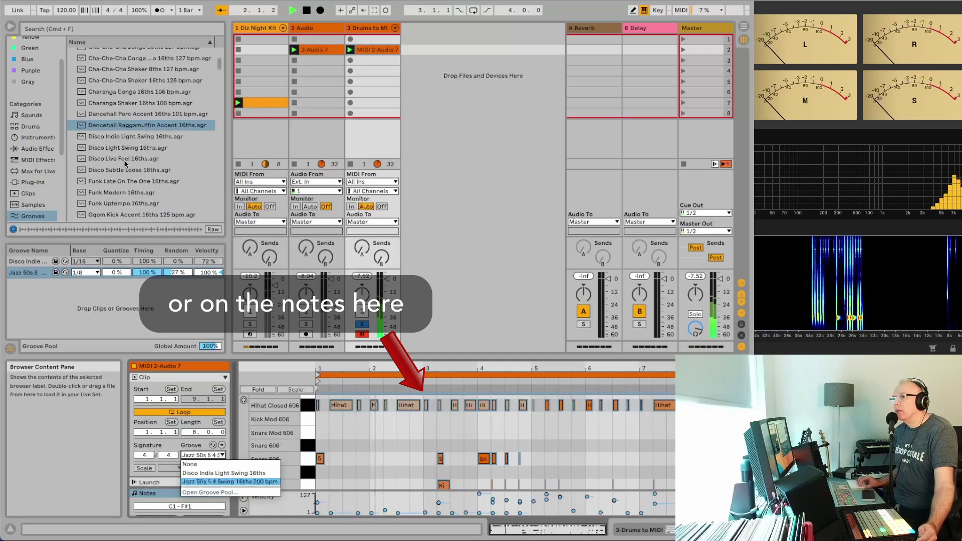
key("Escape")
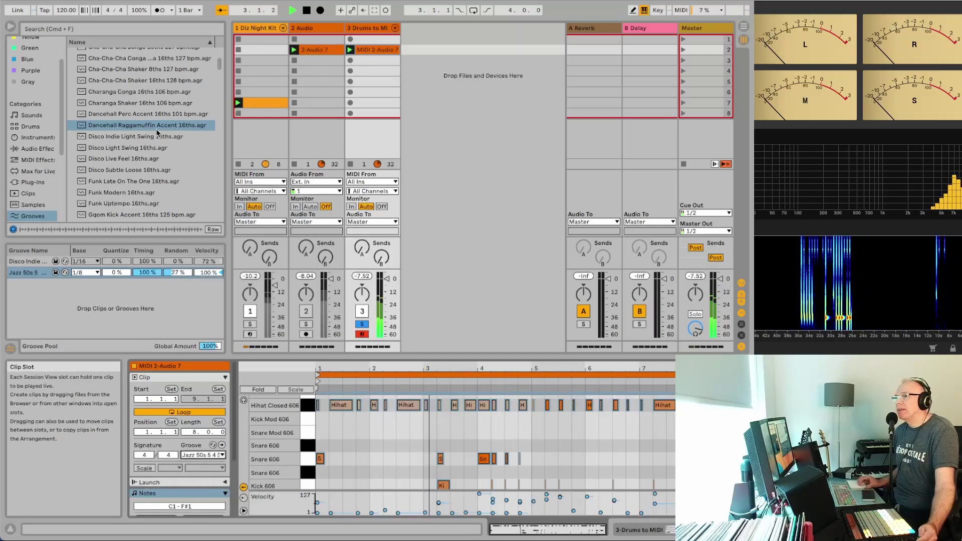
- Replace it with Disco Subtle Loose 16ths on MIDI 2-Audio 7, deleting an accidental groove clip
left_click_drag(130, 170, 379, 40)
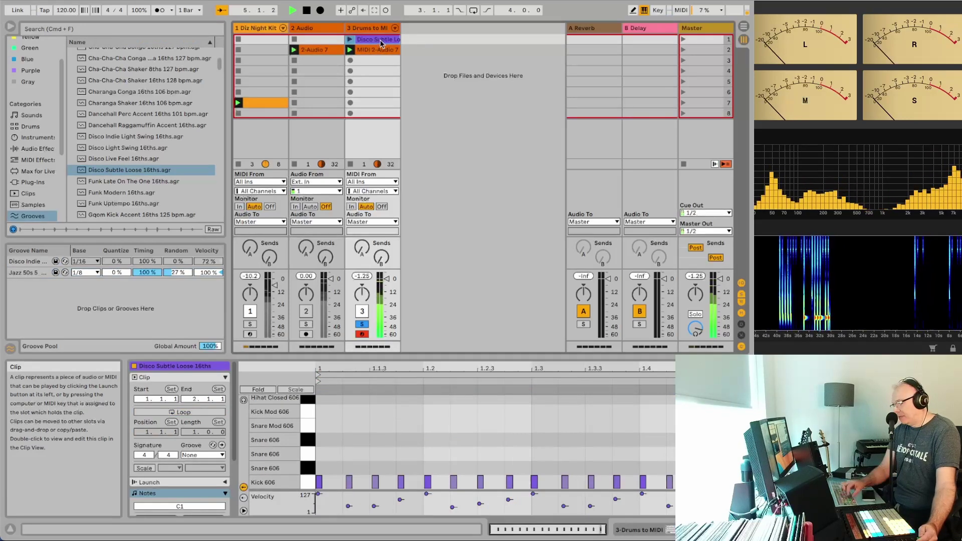
key("Delete")
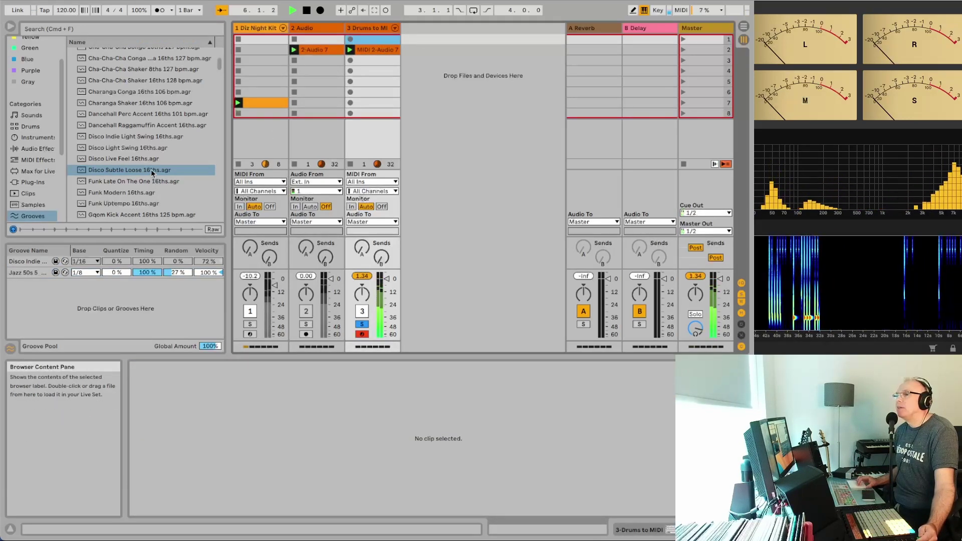
left_click_drag(152, 172, 361, 50)
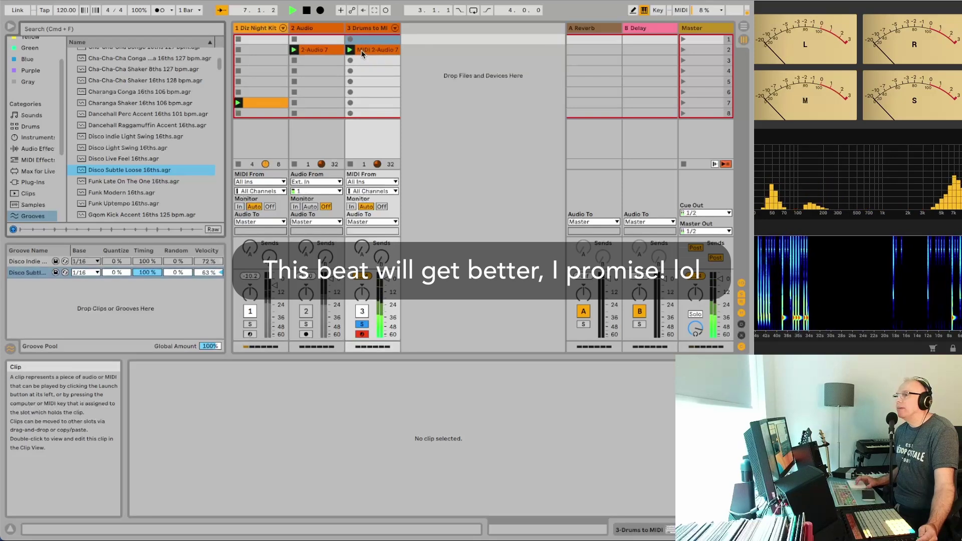
- Stop playback, arm the 2 Audio track and capture a two-bar take as 2-Audio 9 in slot 4
left_click(362, 50)
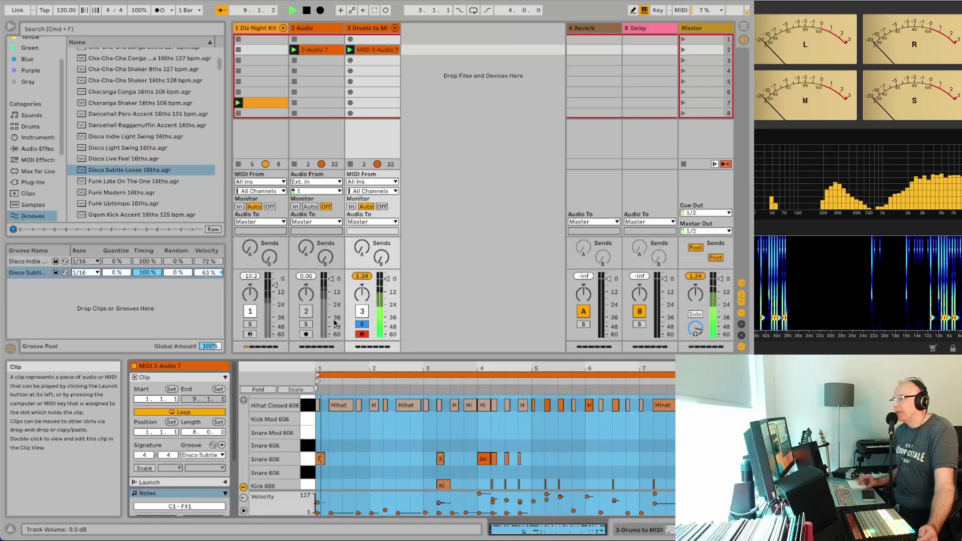
key("space")
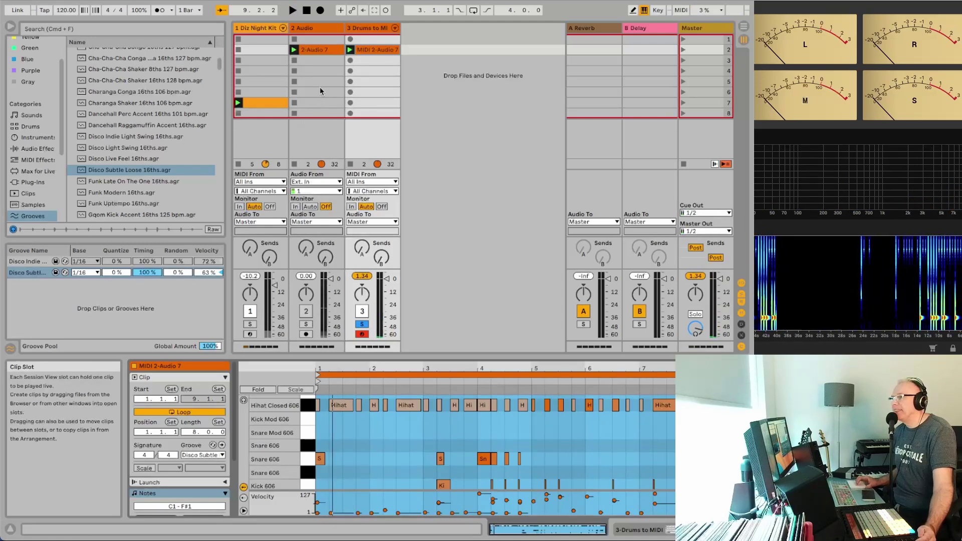
left_click(306, 334)
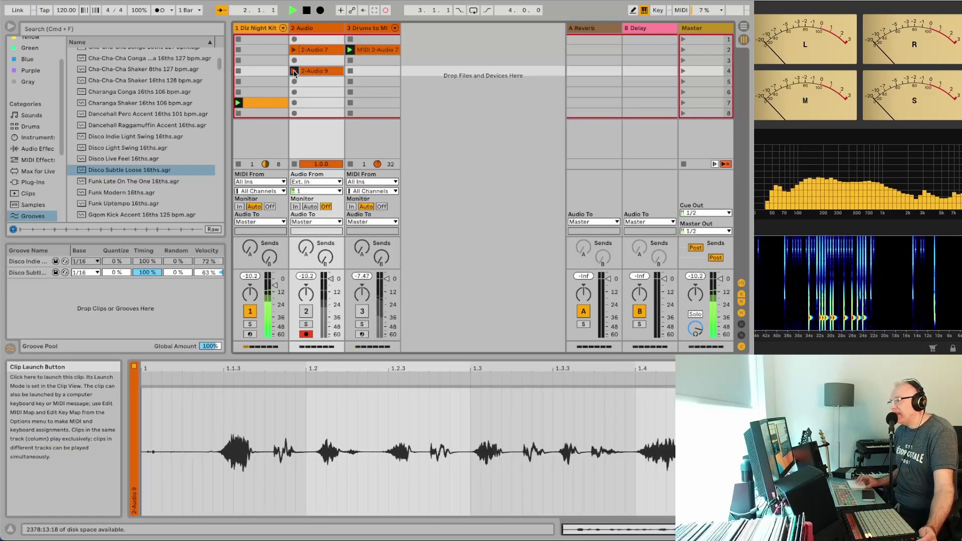
left_click(294, 71)
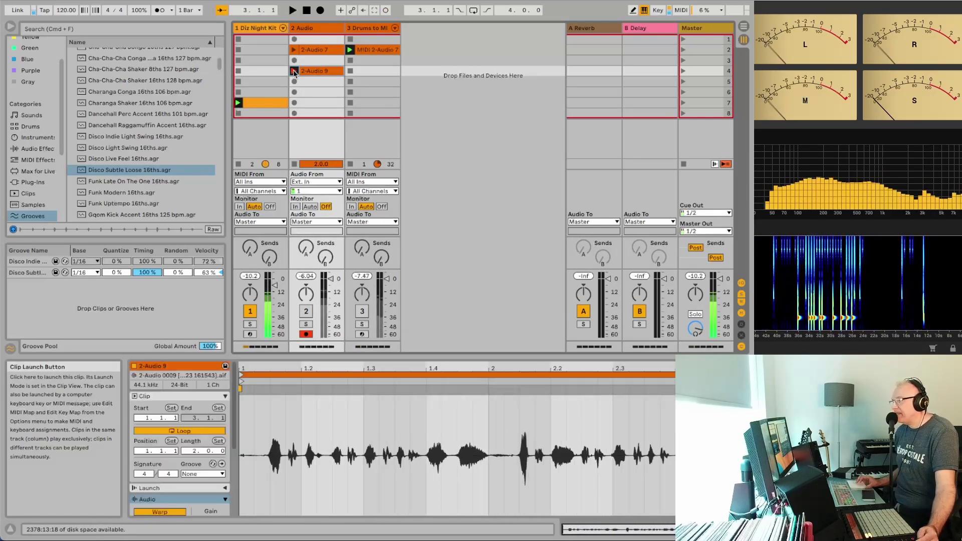
- Convert 2-Audio 9's drums to a new Drums to MIDI track and launch MIDI 2-Audio 9
right_click(309, 71)
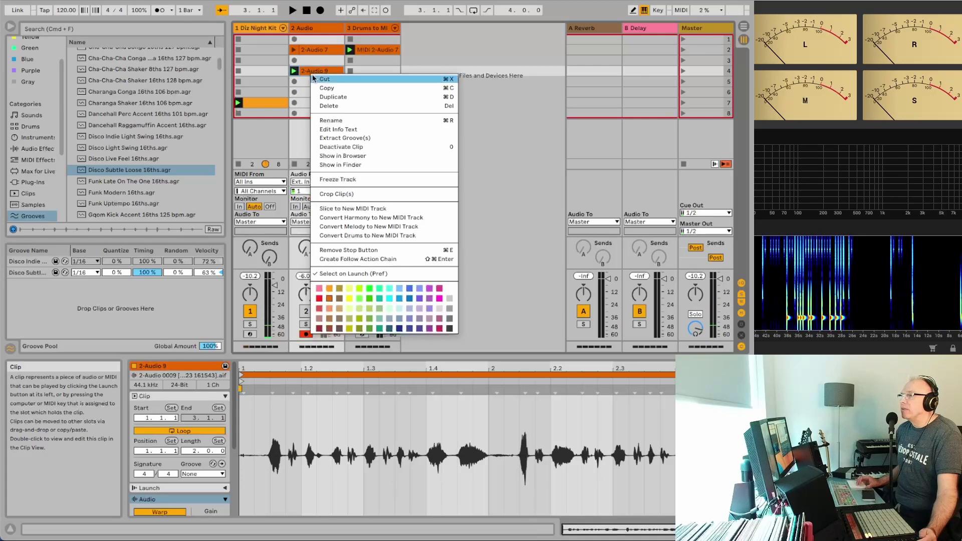
left_click(351, 235)
left_click(349, 71)
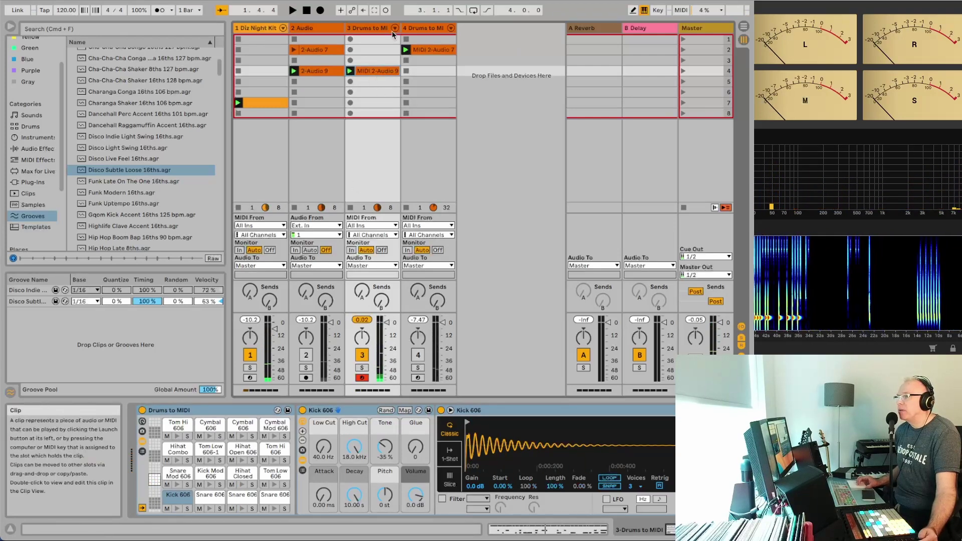
- Play MIDI 2-Audio 9 with Diz Night Kit muted, selecting and zooming to the Kick 606 notes
double_click(375, 73)
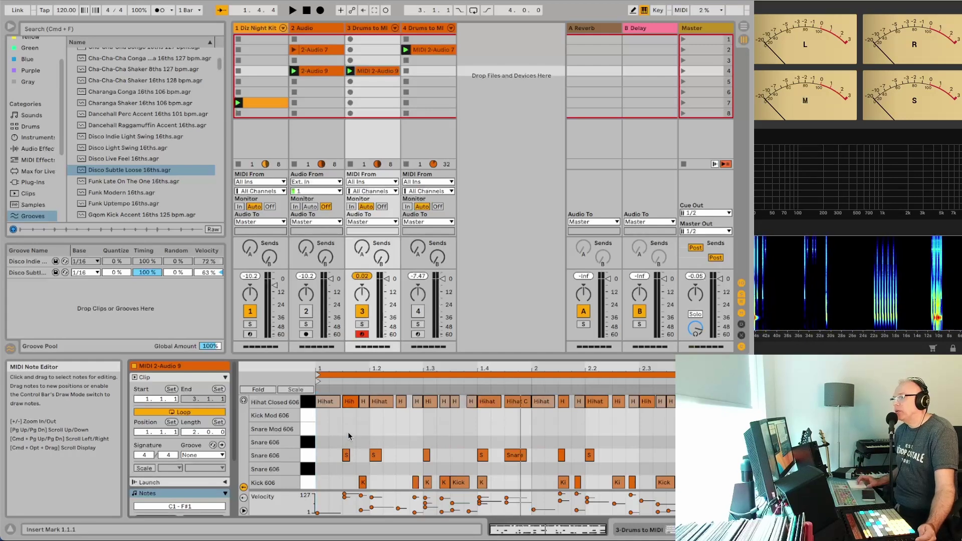
key("space")
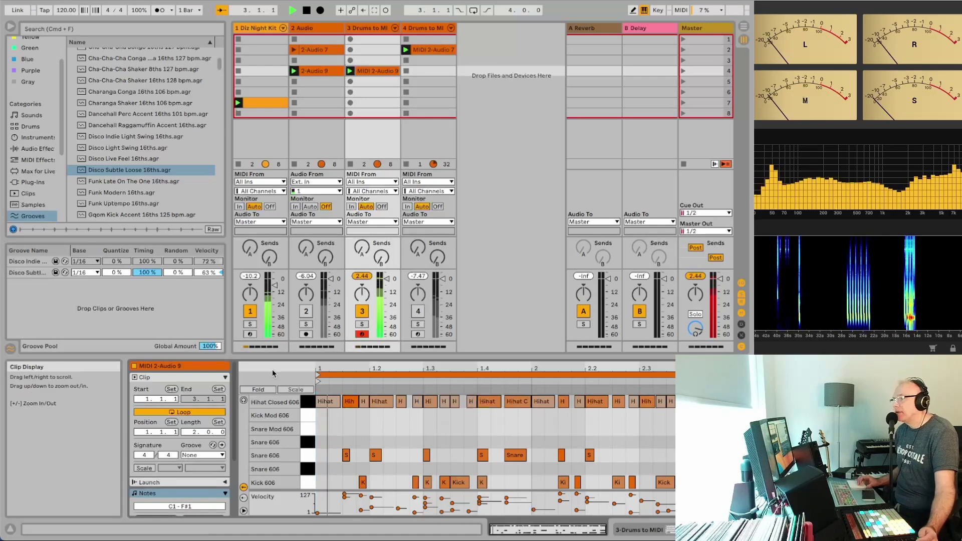
left_click(251, 311)
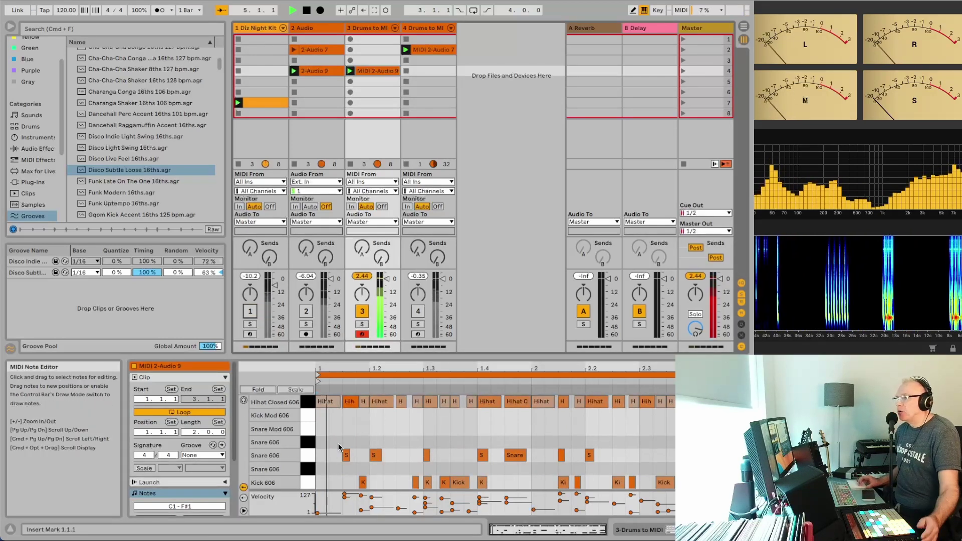
left_click(307, 487)
key("space")
key("space")
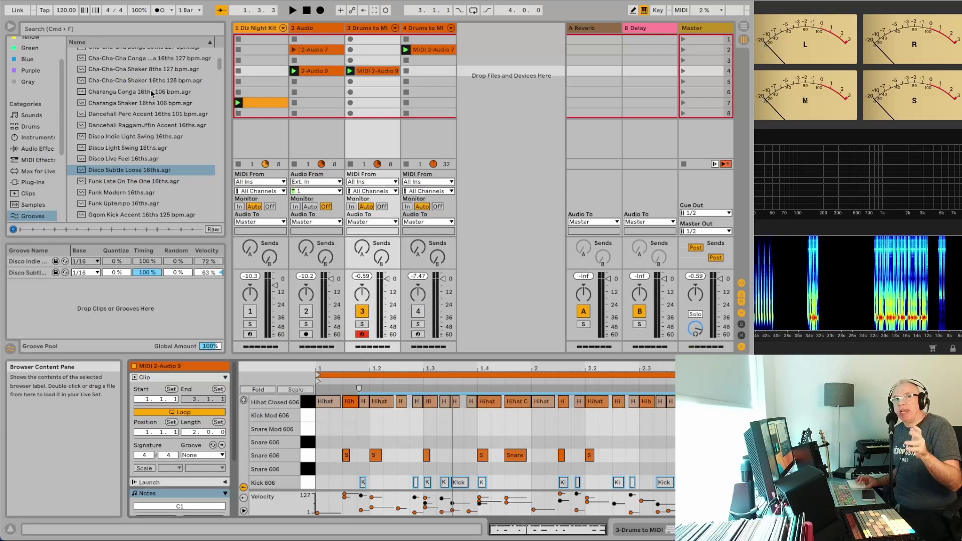
key("space")
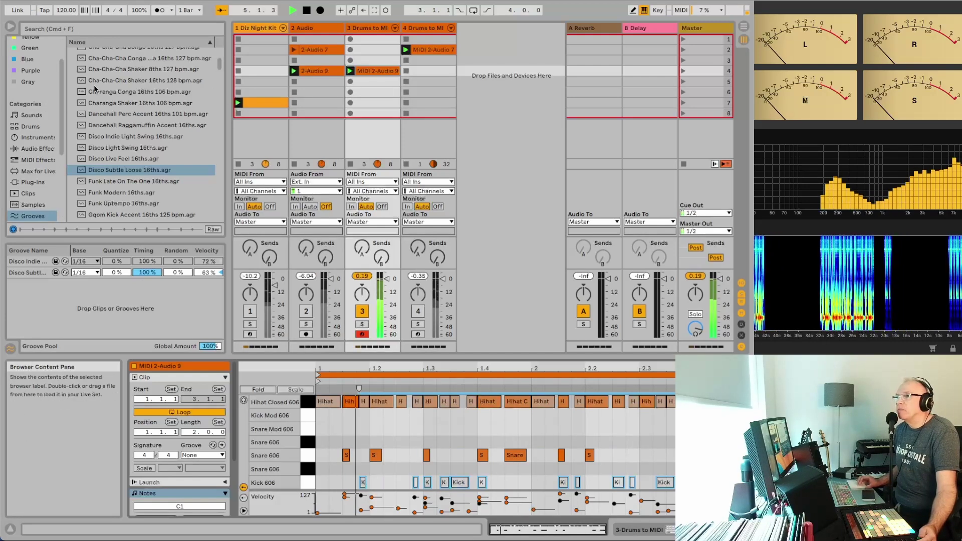
double_click(269, 454)
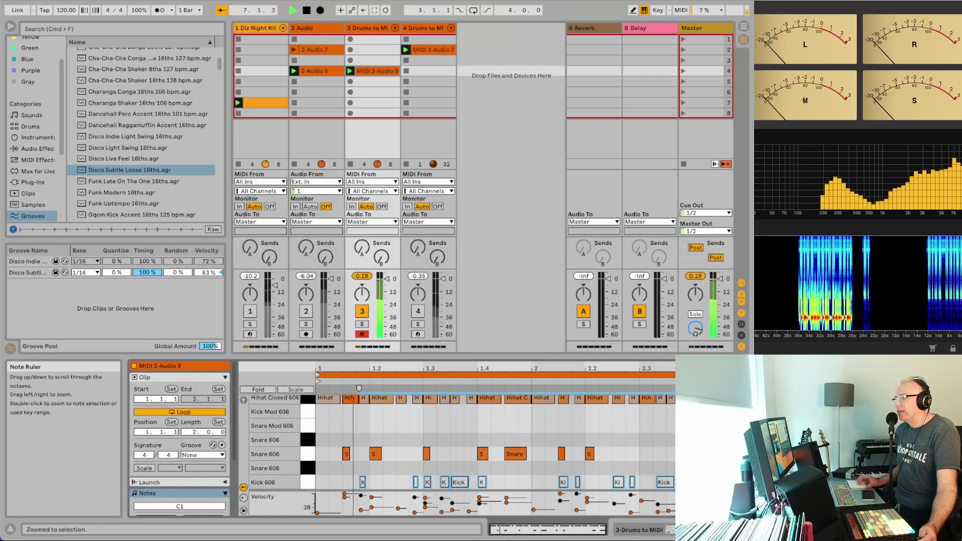
- Show the Drums to MIDI drum rack, inspect the Snare 606 sample and mute that pad
left_click(639, 530)
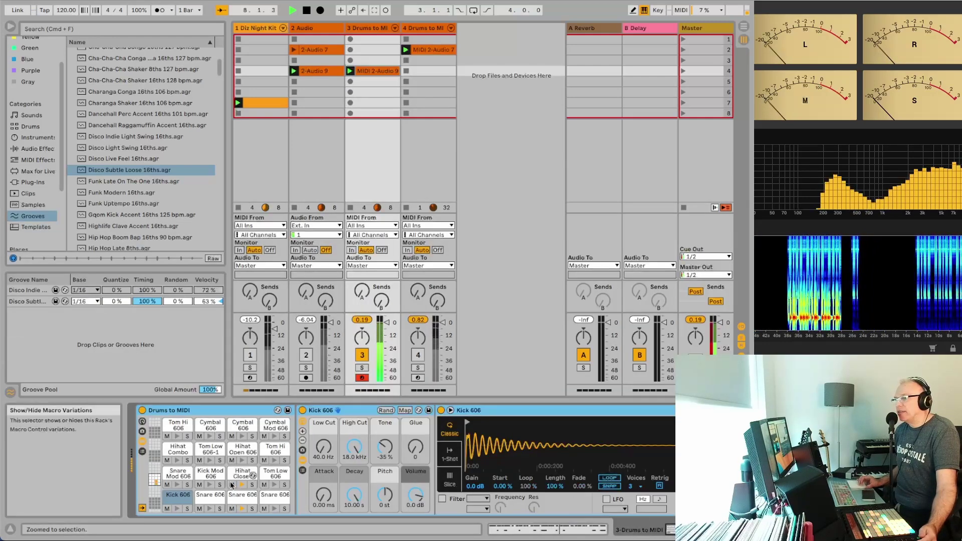
left_click(238, 501)
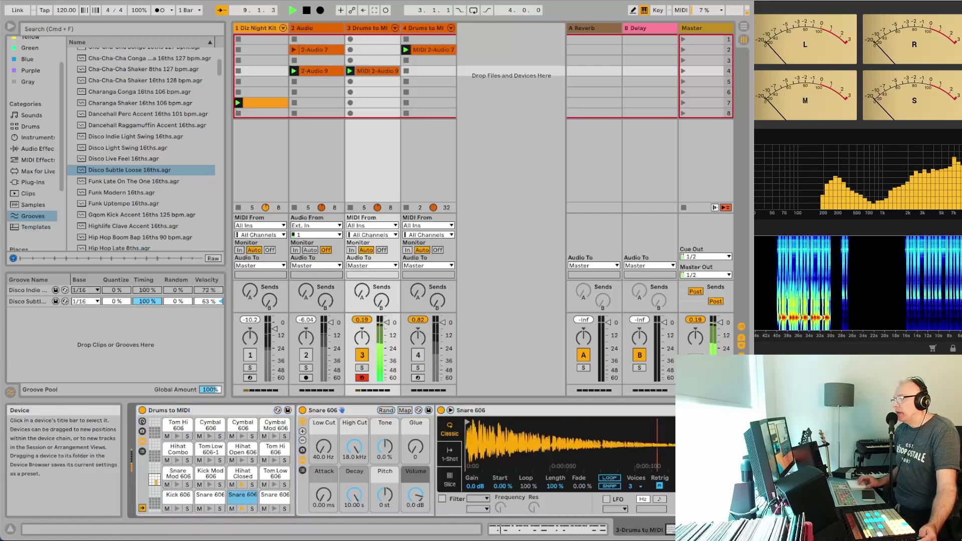
scroll(610, 454, "right", 3)
scroll(610, 455, "right", 3)
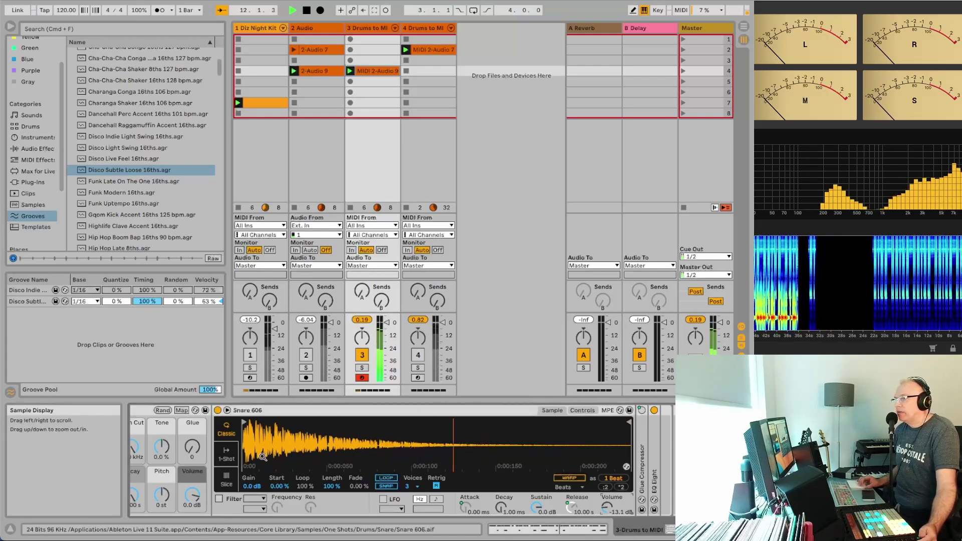
scroll(260, 455, "left", 6)
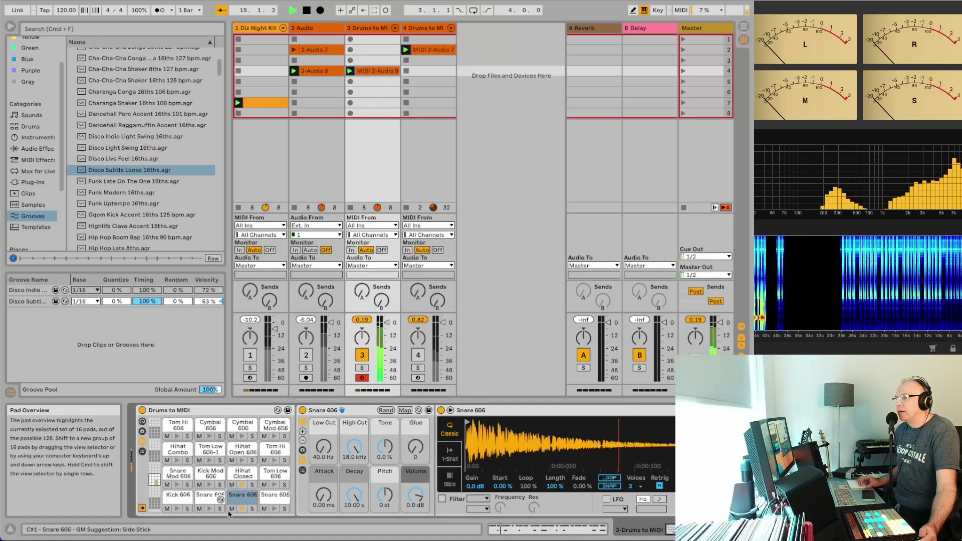
left_click(232, 509)
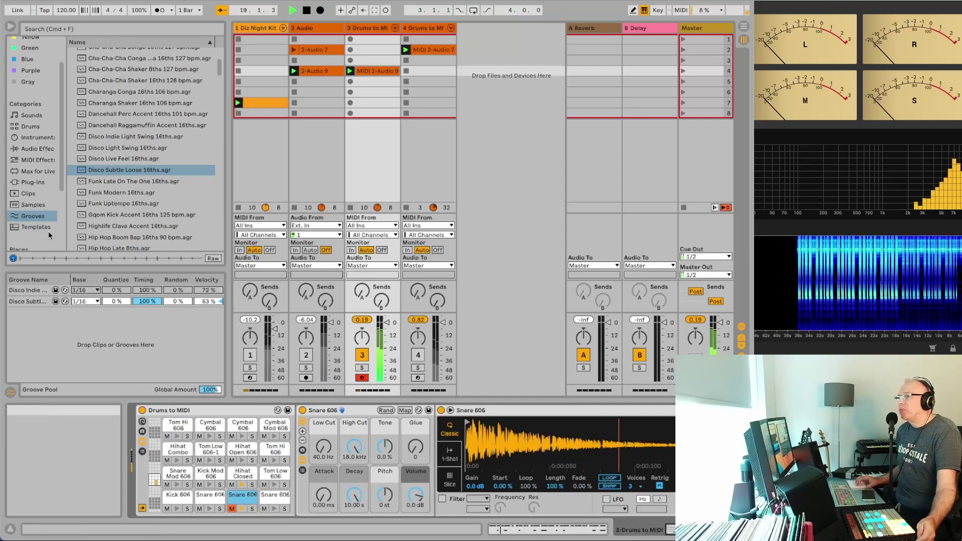
- Try Funk Modern 16ths, Cha-Cha-Cha Shaker 16ths, Funk Uptempo 16ths and Jazz Swing Med Tempo Accent 8ths grooves
left_click_drag(109, 193, 380, 70)
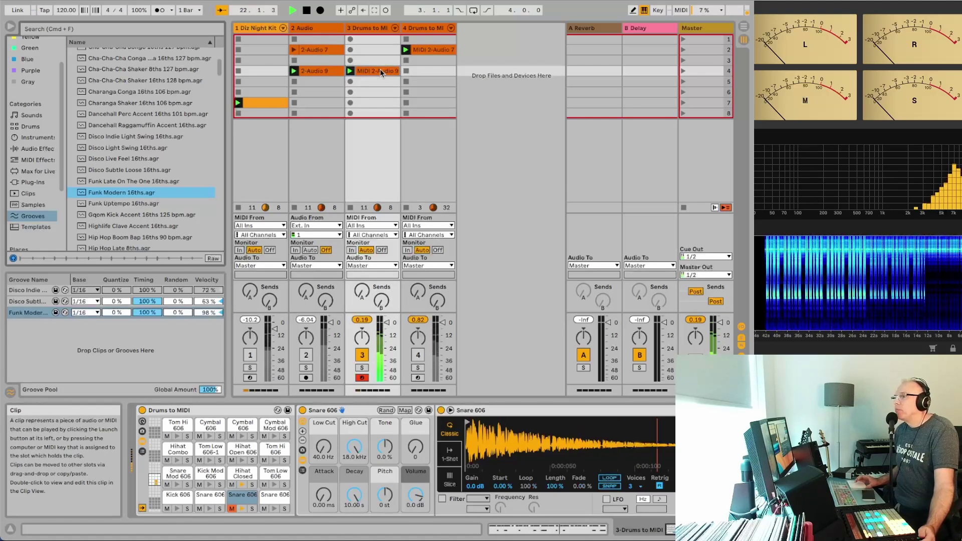
left_click_drag(150, 81, 363, 72)
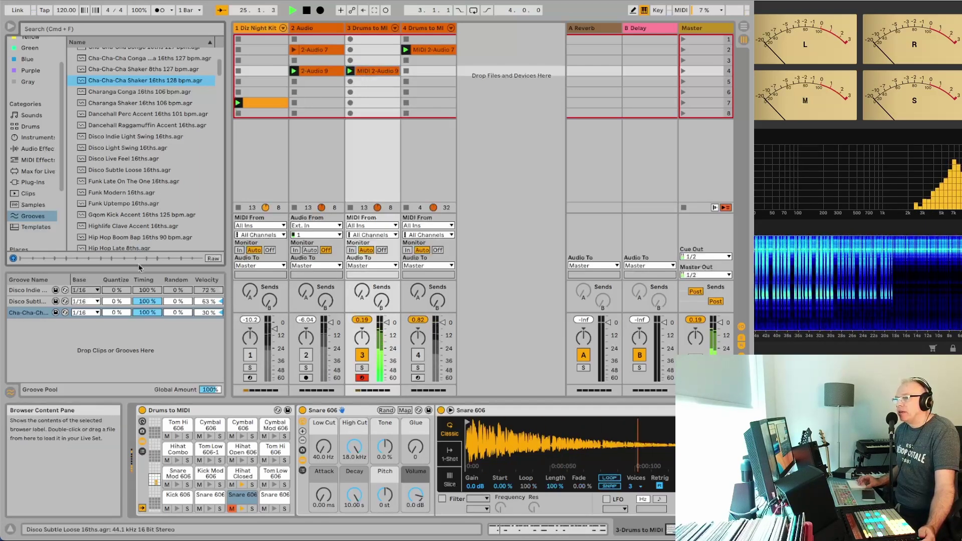
left_click_drag(124, 203, 387, 70)
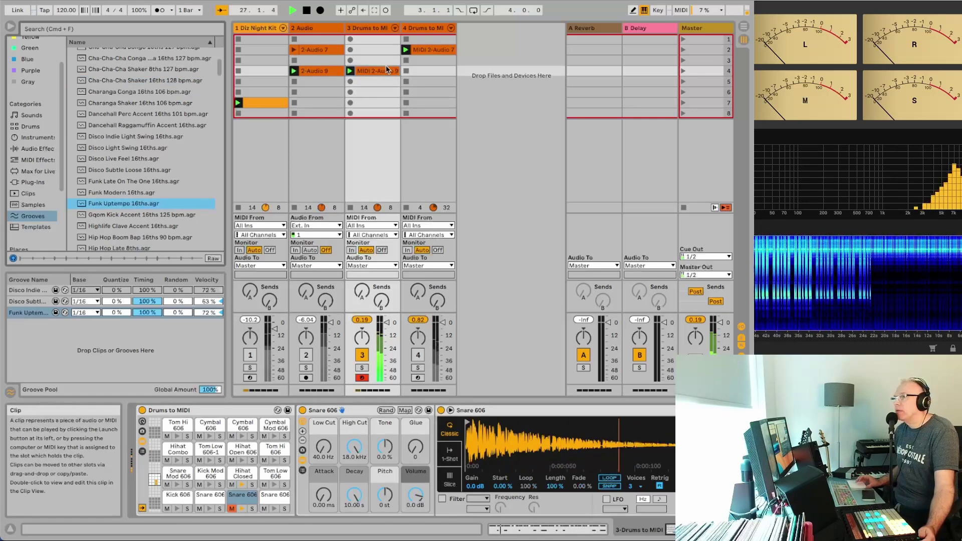
scroll(188, 170, "down", 10)
left_click_drag(150, 167, 364, 72)
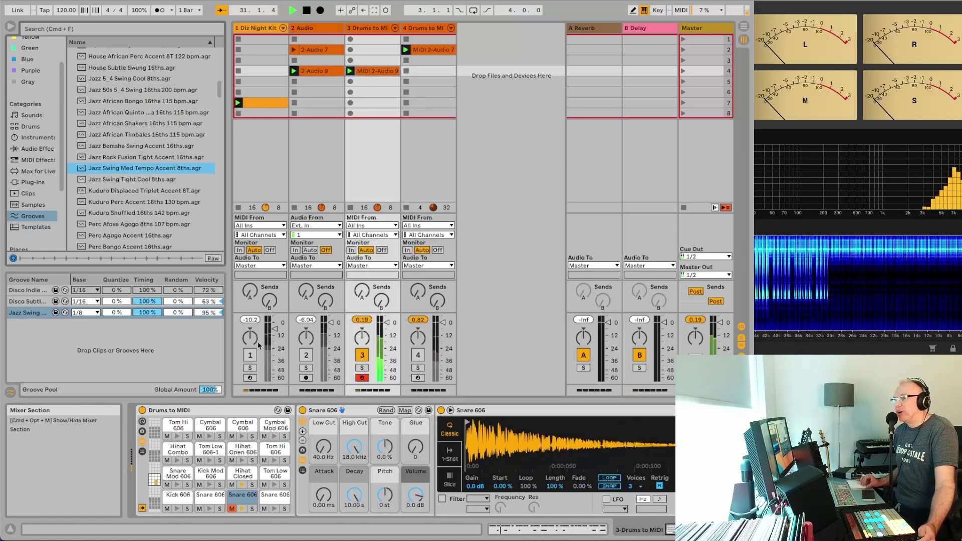
- Reactivate Diz Night Kit, try Jazz 5_4 Swing Cool 8ths, then apply Dancehall Perc Accent 16ths 101 bpm
left_click(252, 354)
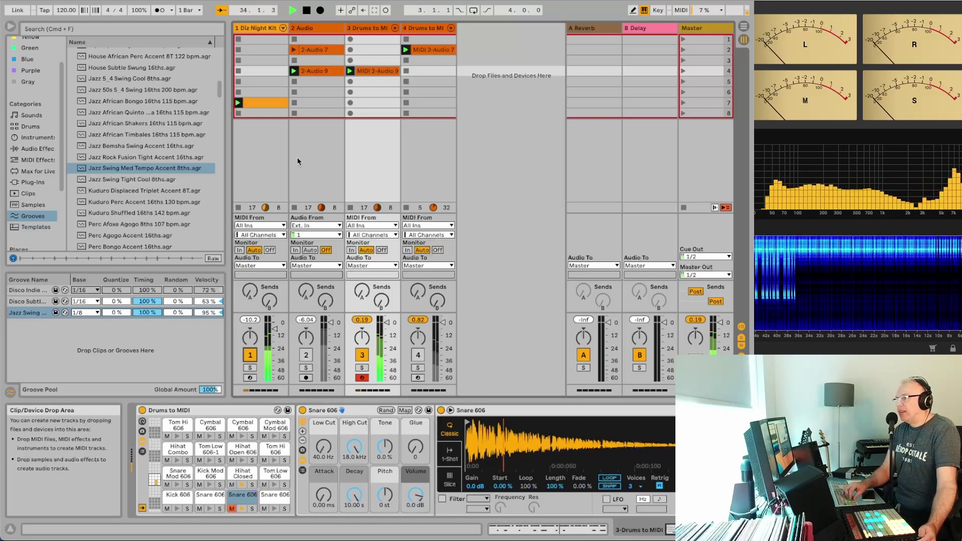
left_click(142, 80)
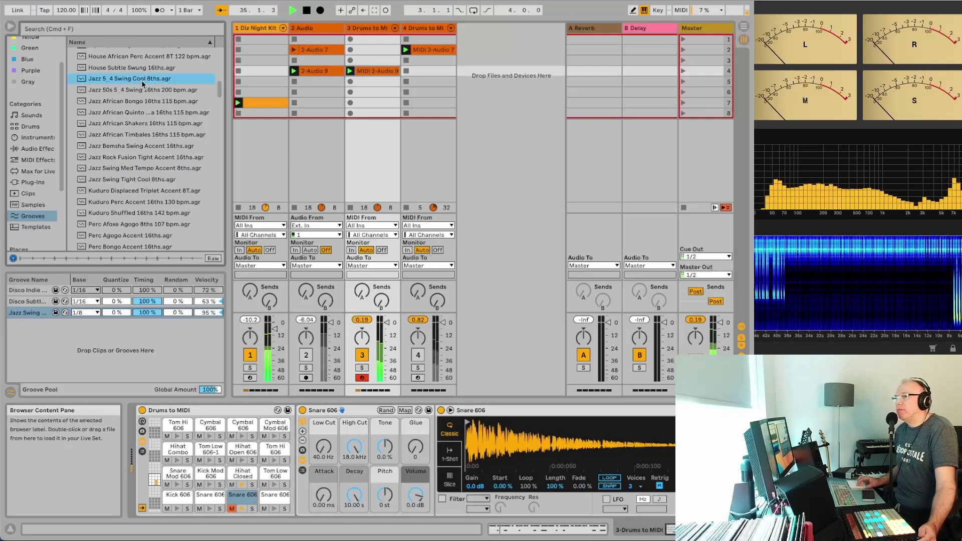
left_click_drag(142, 82, 366, 70)
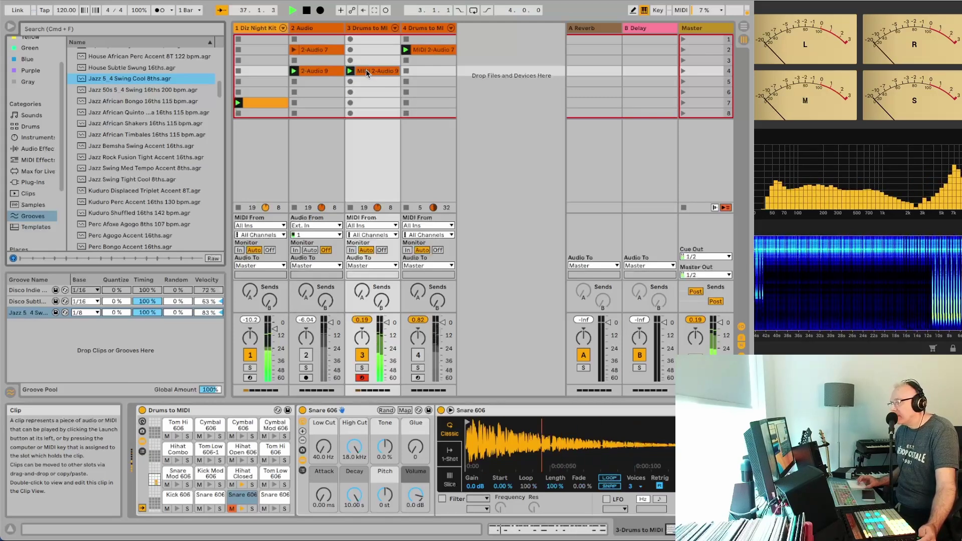
scroll(176, 101, "up", 8)
scroll(176, 100, "up", 3)
left_click_drag(170, 119, 383, 70)
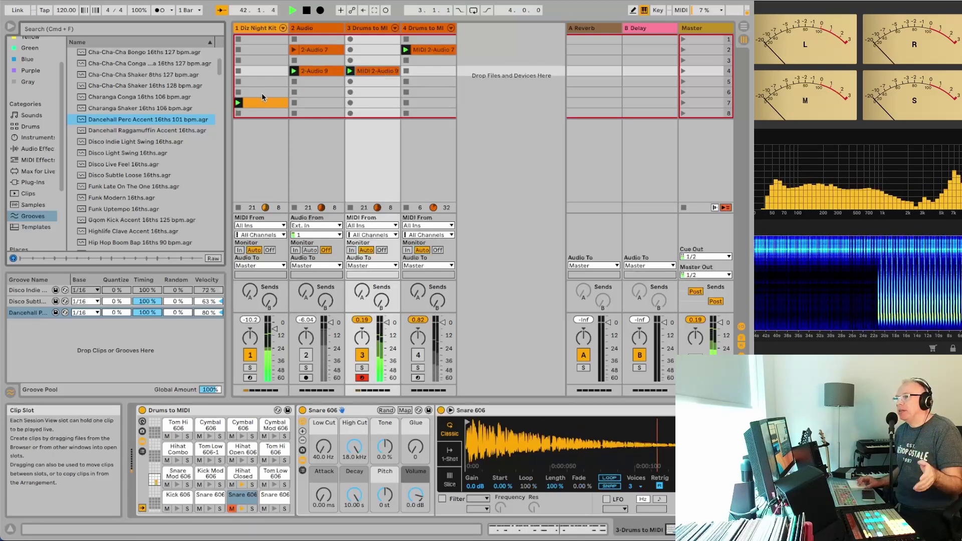
- Select the Diz Night Kit track, stop playback and open MIDI 2-Audio 9's Dancehall-grooved notes
left_click(260, 27)
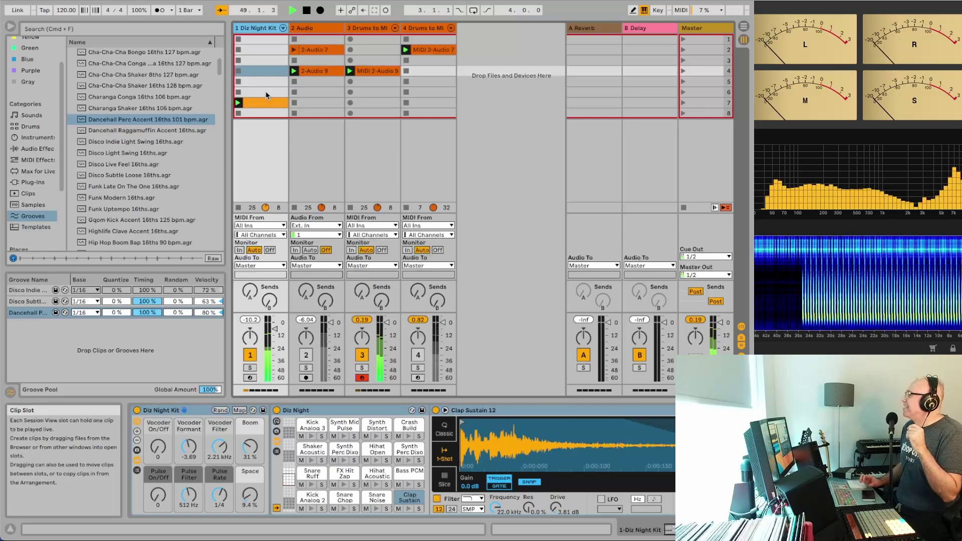
key("space")
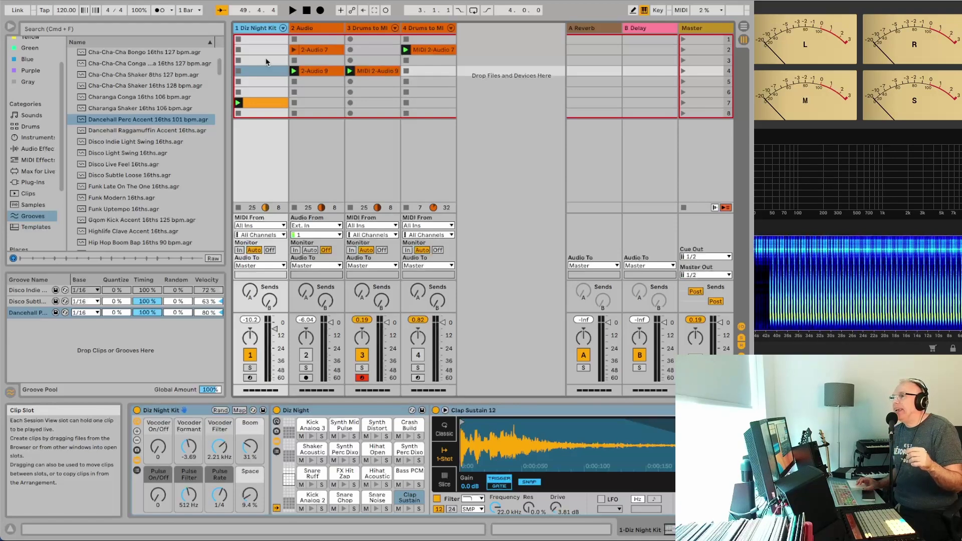
left_click(360, 71)
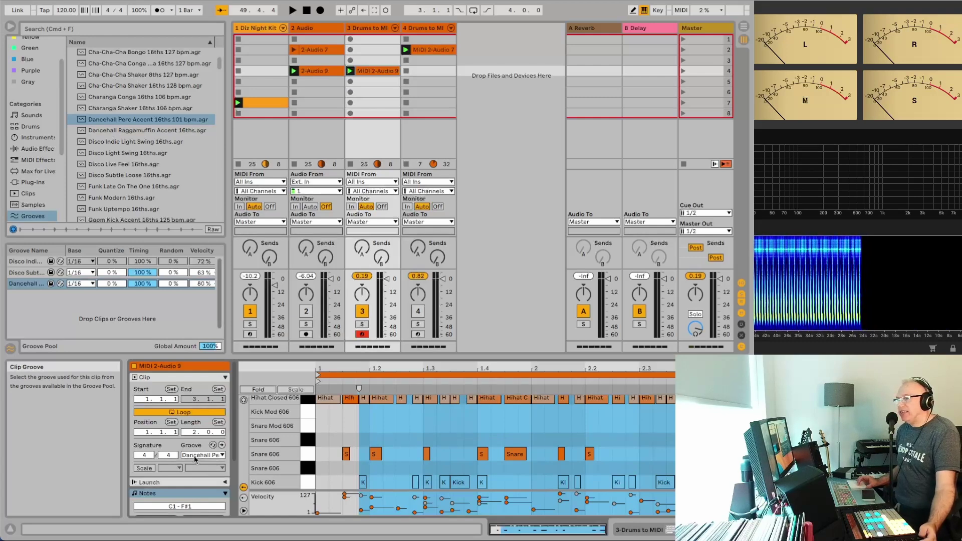
- Commit the Dancehall Perc Accent 16ths groove twice, undo each commit, then play the loop
left_click(222, 446)
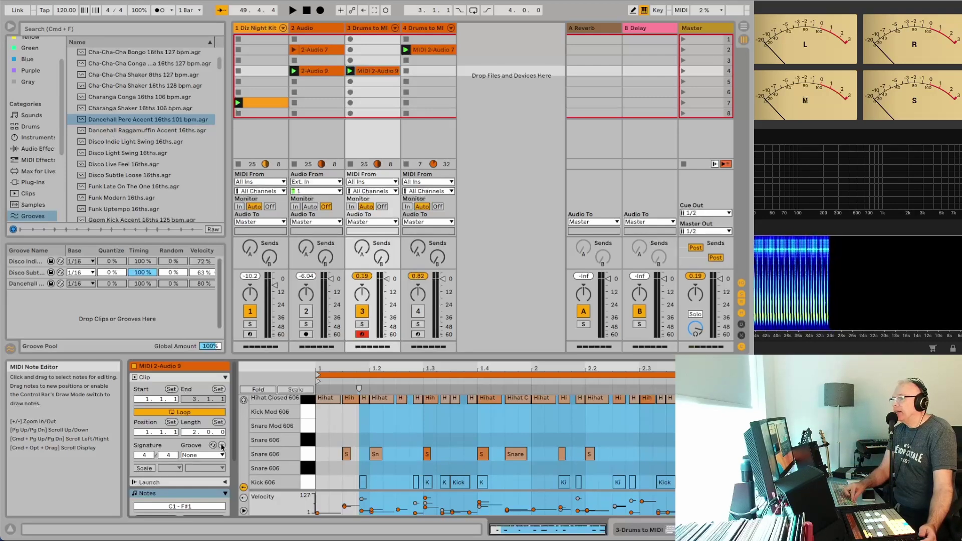
key("super+z")
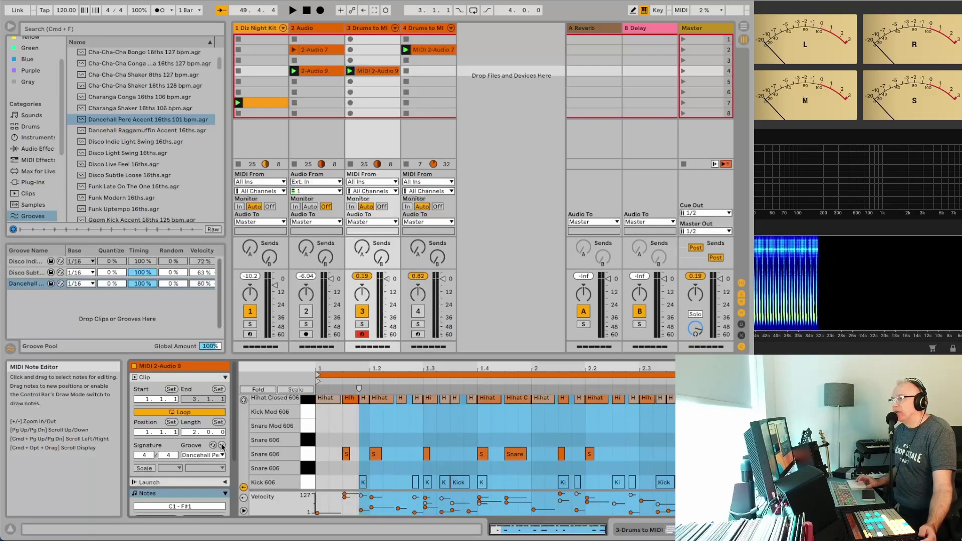
left_click(222, 446)
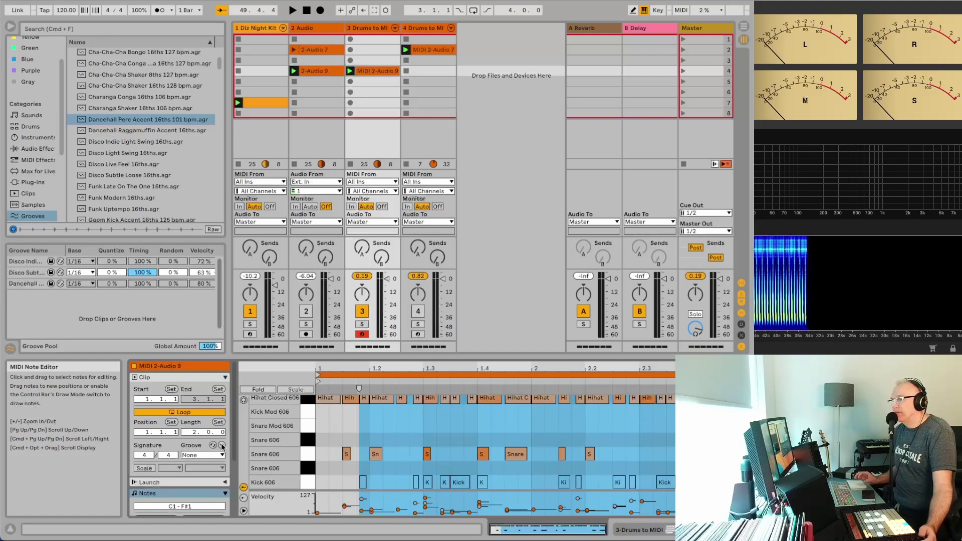
key("super+z")
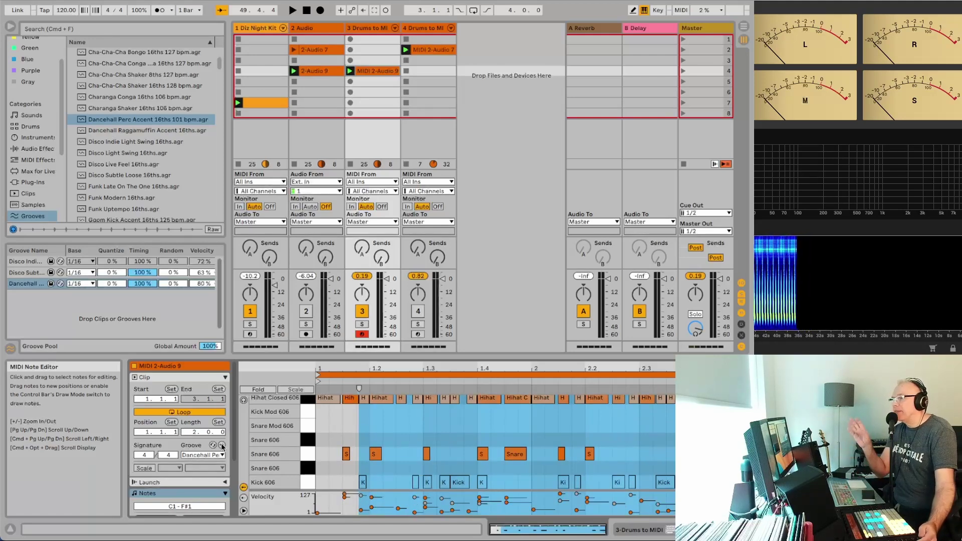
key("space")
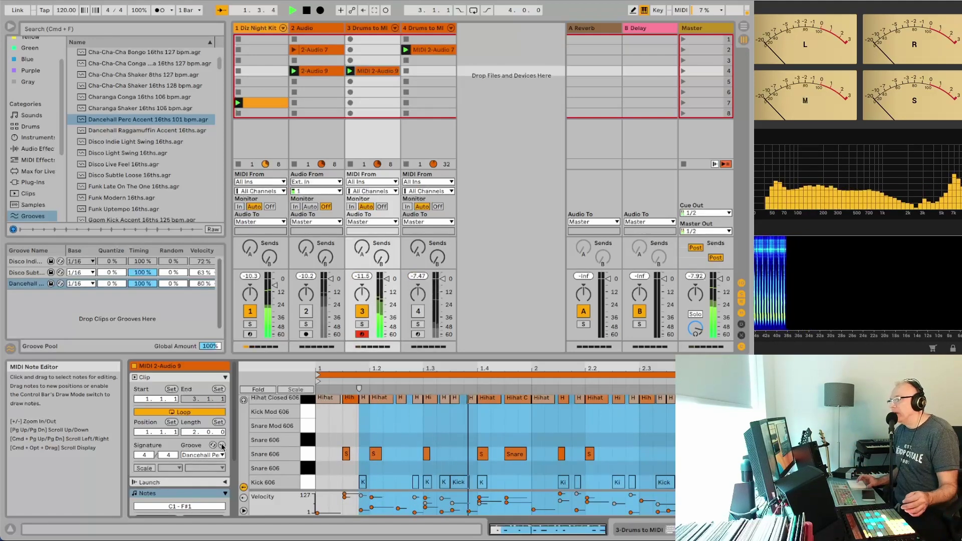